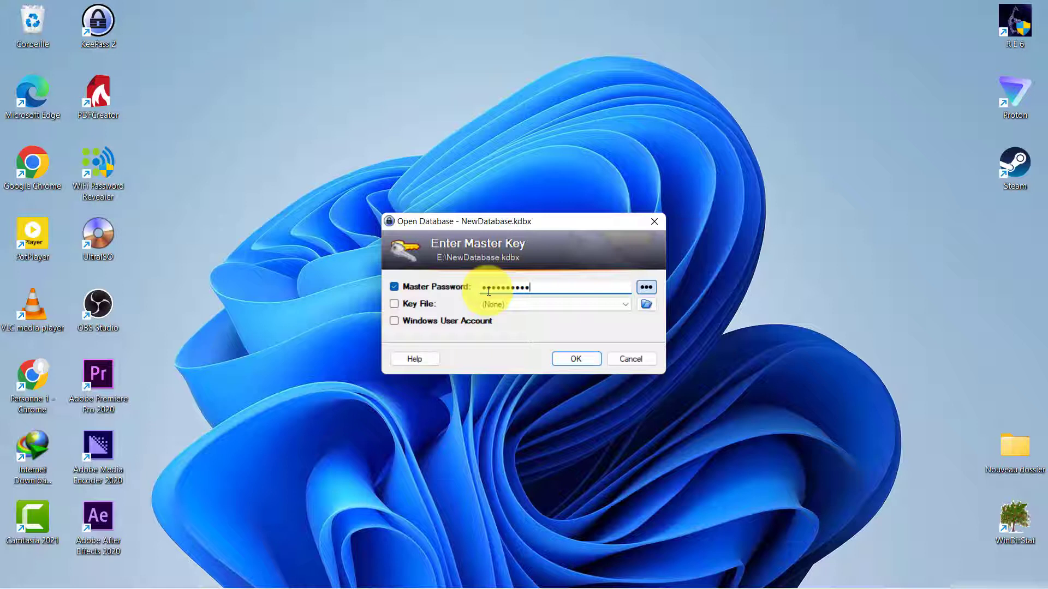
Confirm the master password to unlock the NewDatabase.kdbx database.
{"action": "key", "text": "Return"}
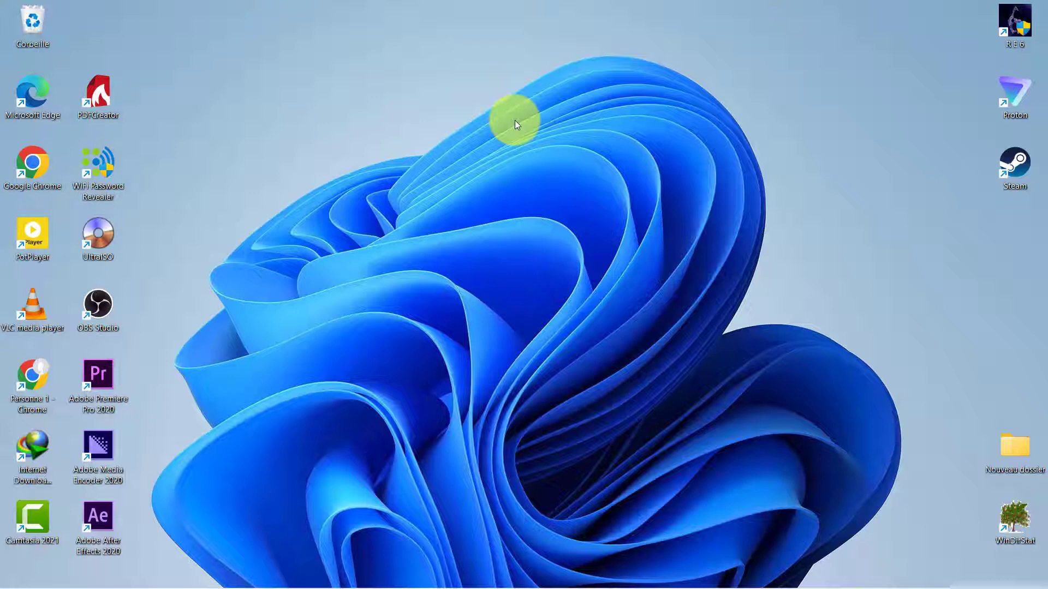
Search for bloc and open the Bloc-notes application.
{"action": "mouse_move", "coordinate": [427, 588]}
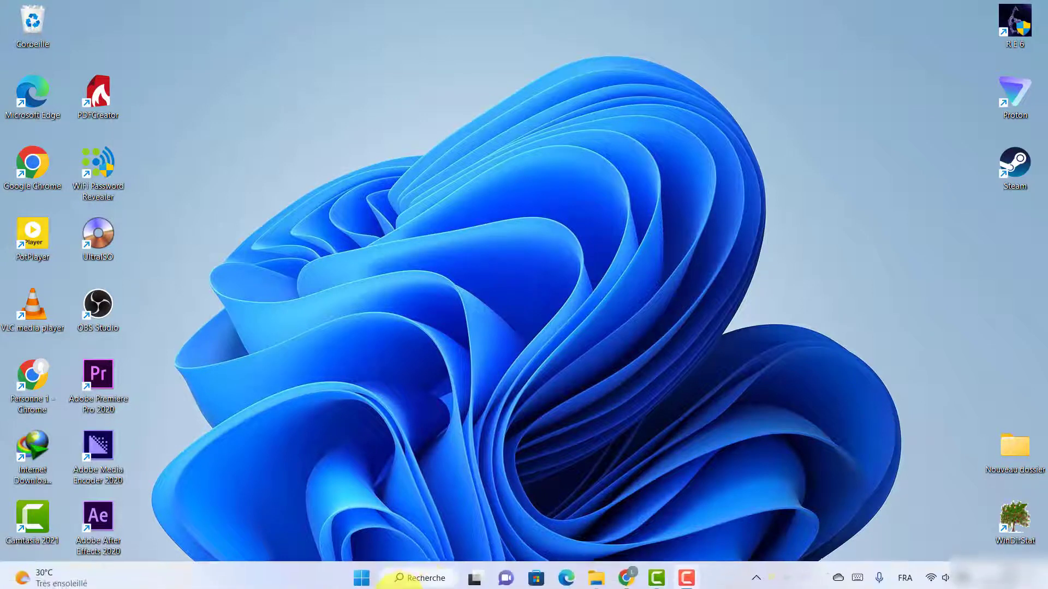
{"action": "left_click", "coordinate": [426, 574]}
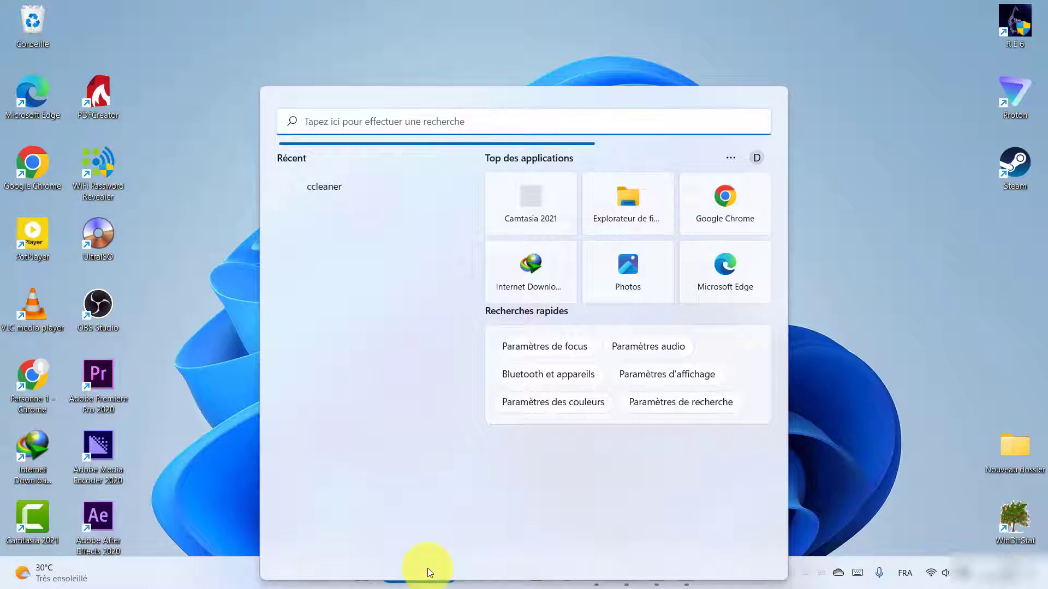
{"action": "type", "text": "bloc"}
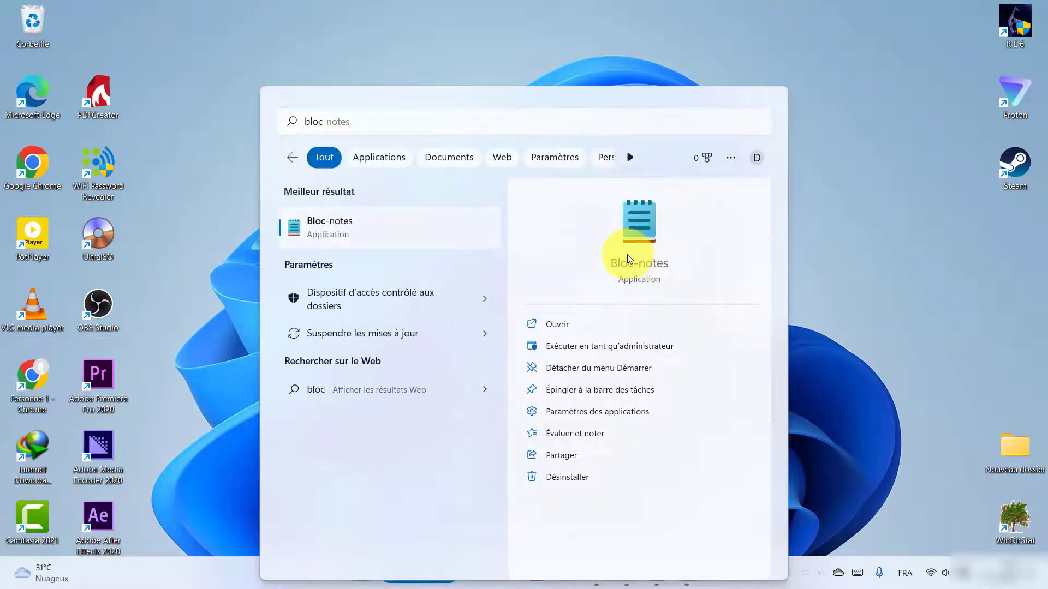
{"action": "left_click", "coordinate": [627, 254]}
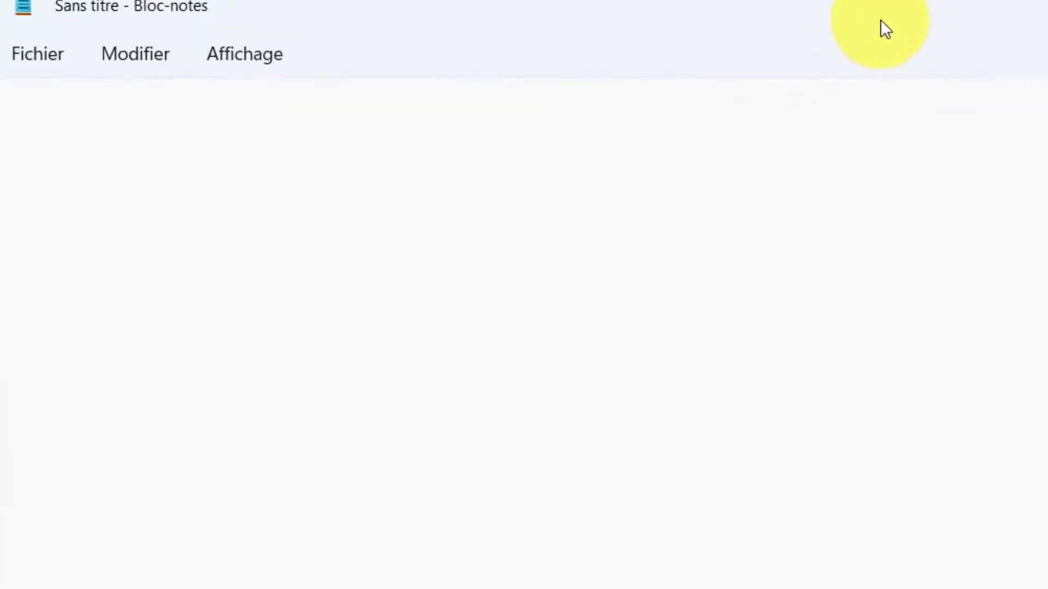
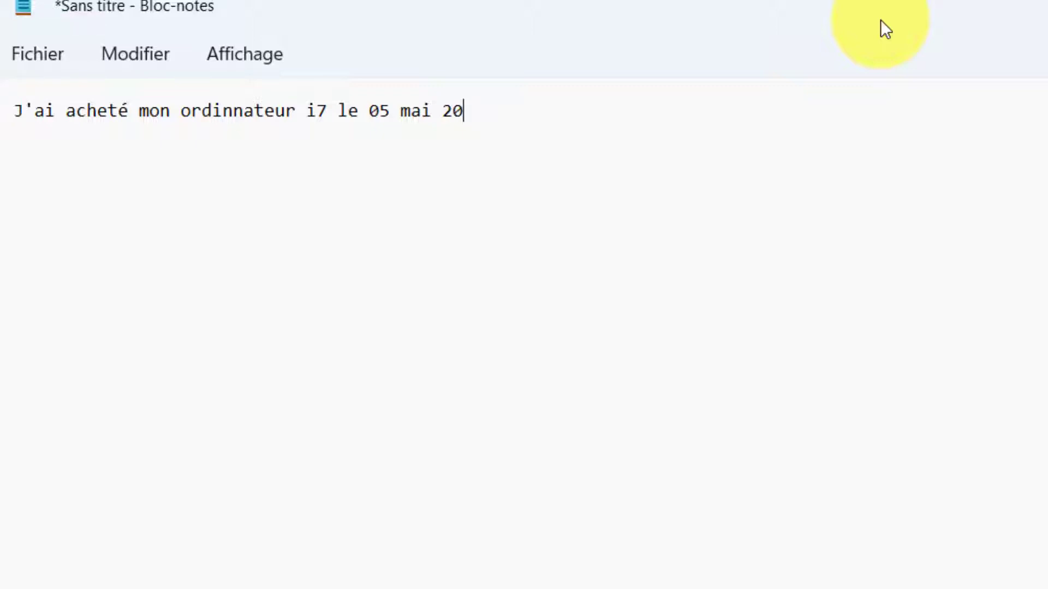
Below a blank line, write the password derived from the sentence's initials, numbers and punctuation.
{"action": "key", "text": "Return"}
{"action": "key", "text": "Return"}
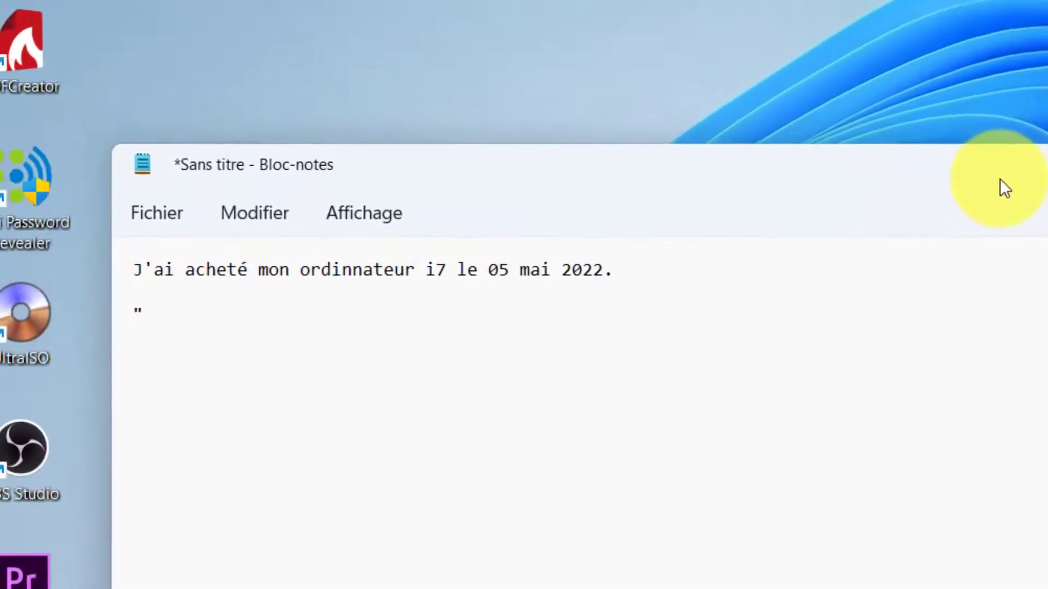
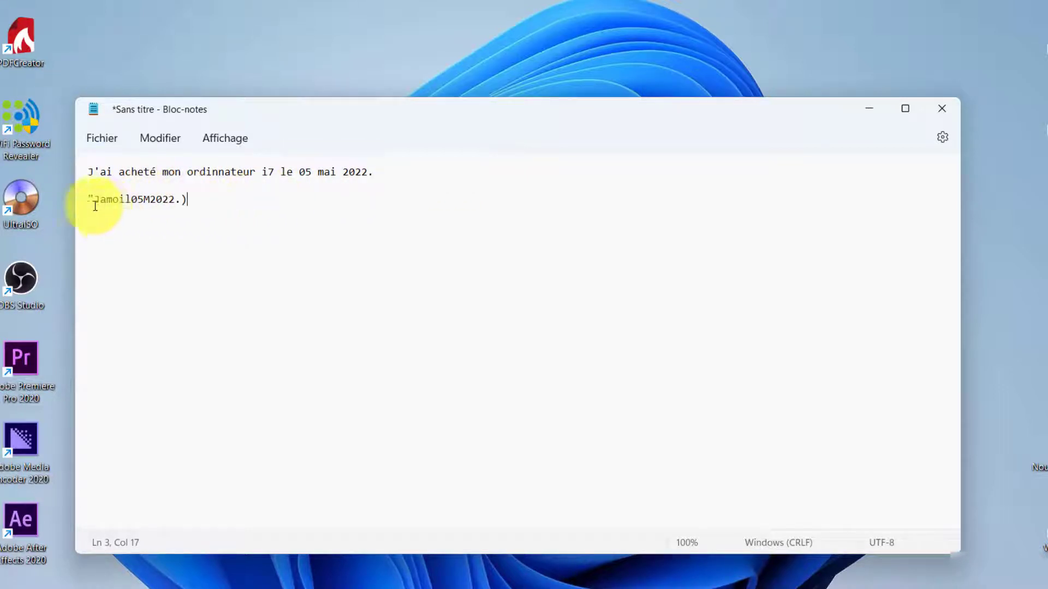
On a new line, create a password variant by pasting a copy of the password after a short prefix.
{"action": "key", "text": "Return"}
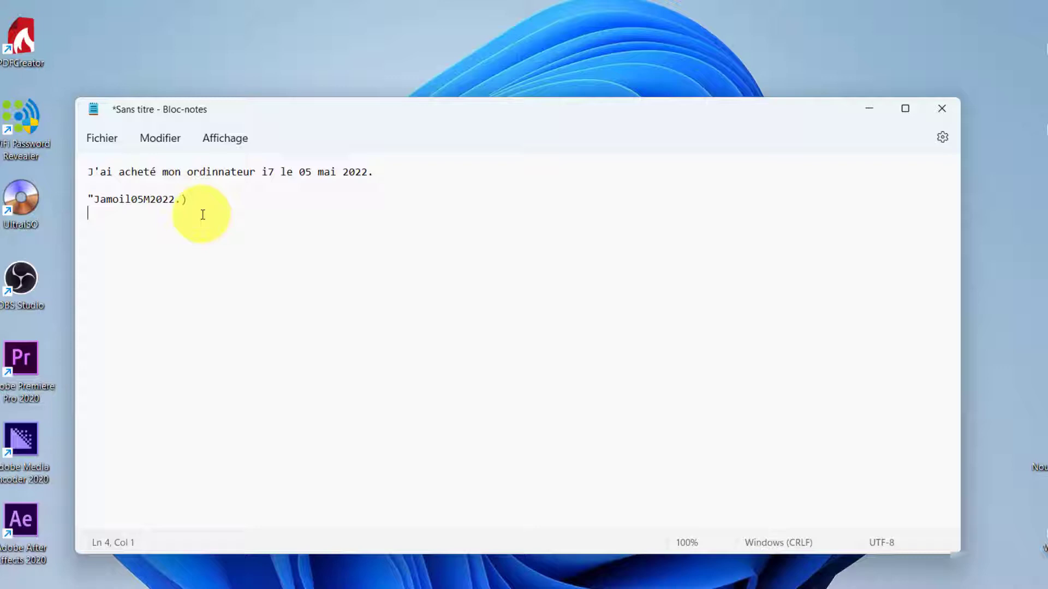
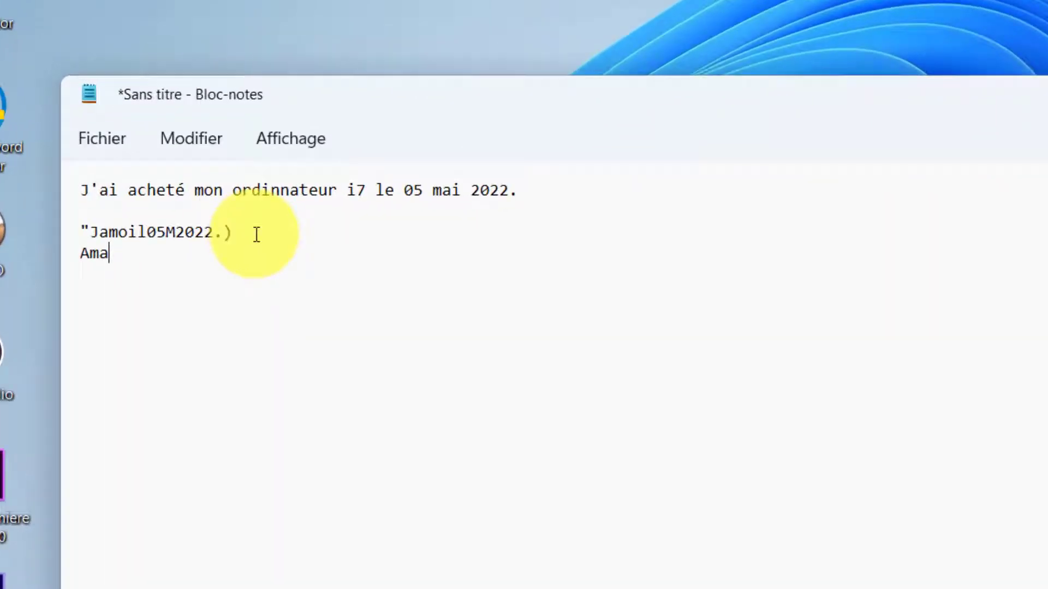
{"action": "left_click_drag", "start_coordinate": [257, 234], "coordinate": [27, 230]}
{"action": "key", "text": "ctrl+c"}
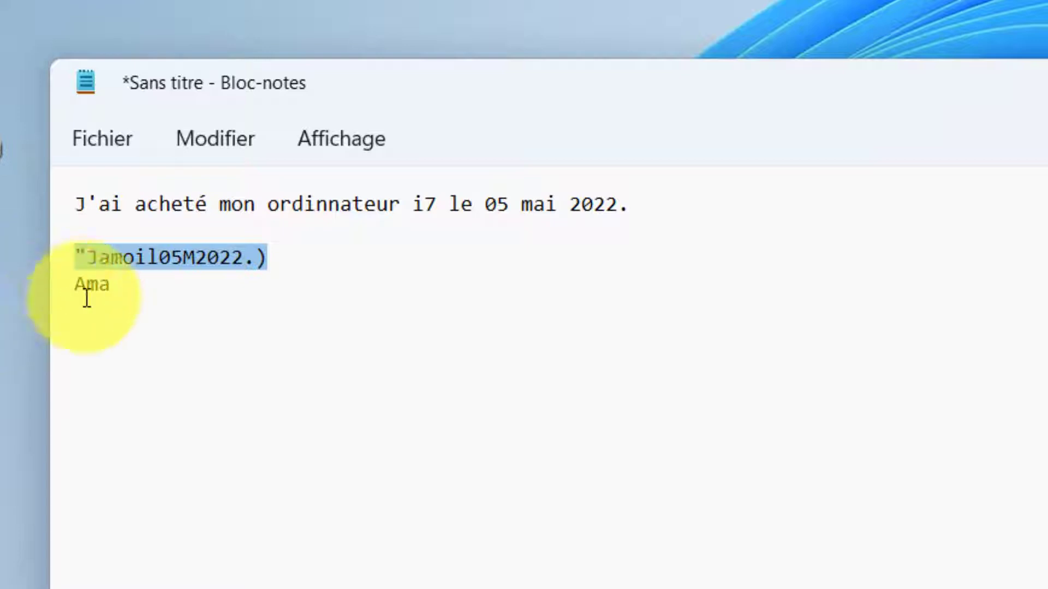
{"action": "left_click", "coordinate": [179, 297]}
{"action": "key", "text": "ctrl+v"}
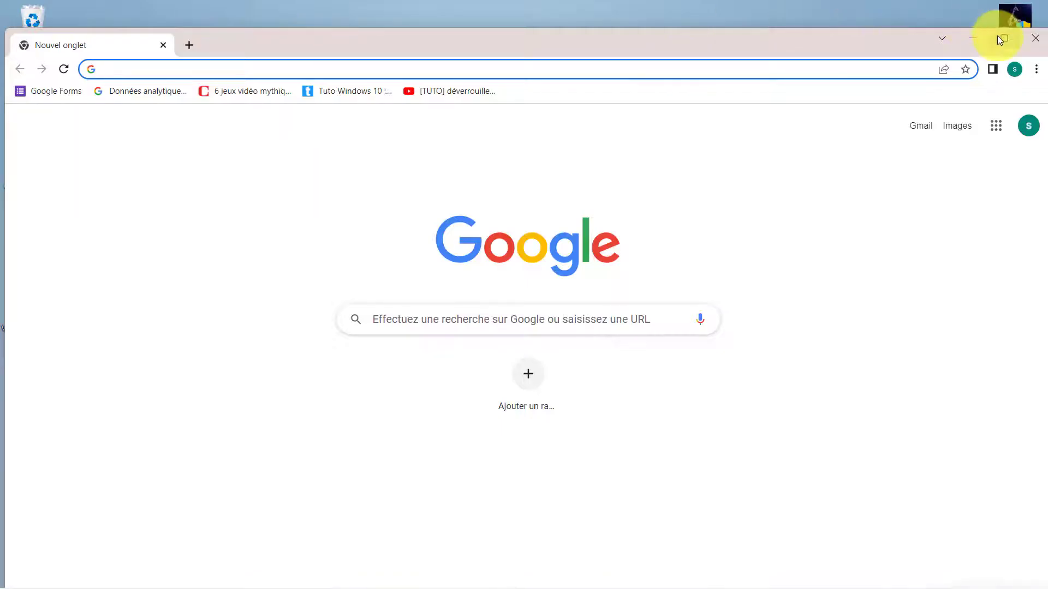
{"action": "left_click", "coordinate": [1001, 38]}
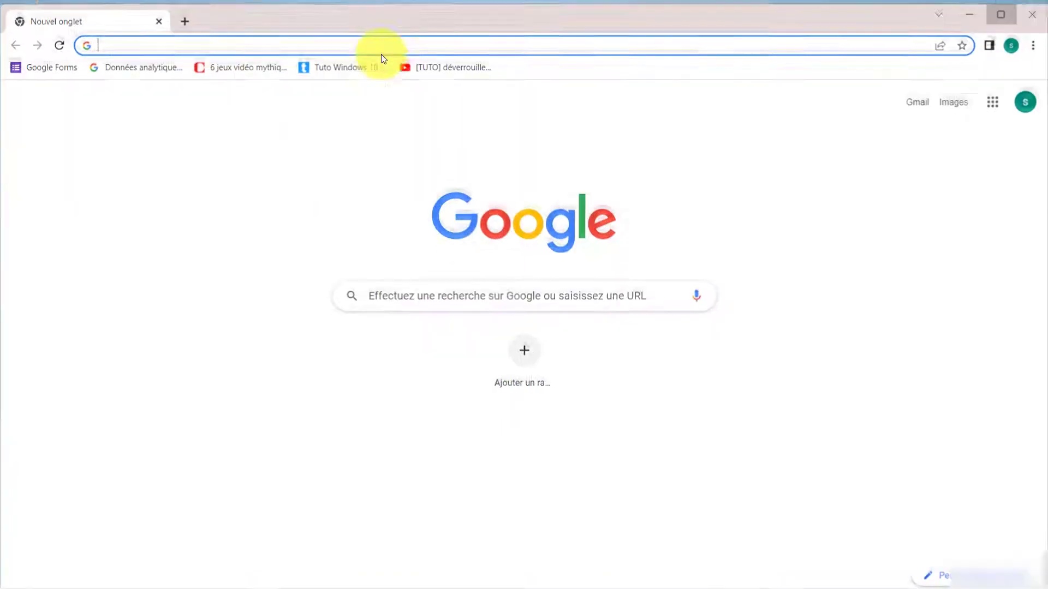
{"action": "left_click", "coordinate": [372, 38]}
{"action": "type", "text": "https://sourceforge.net/projects/keepass/"}
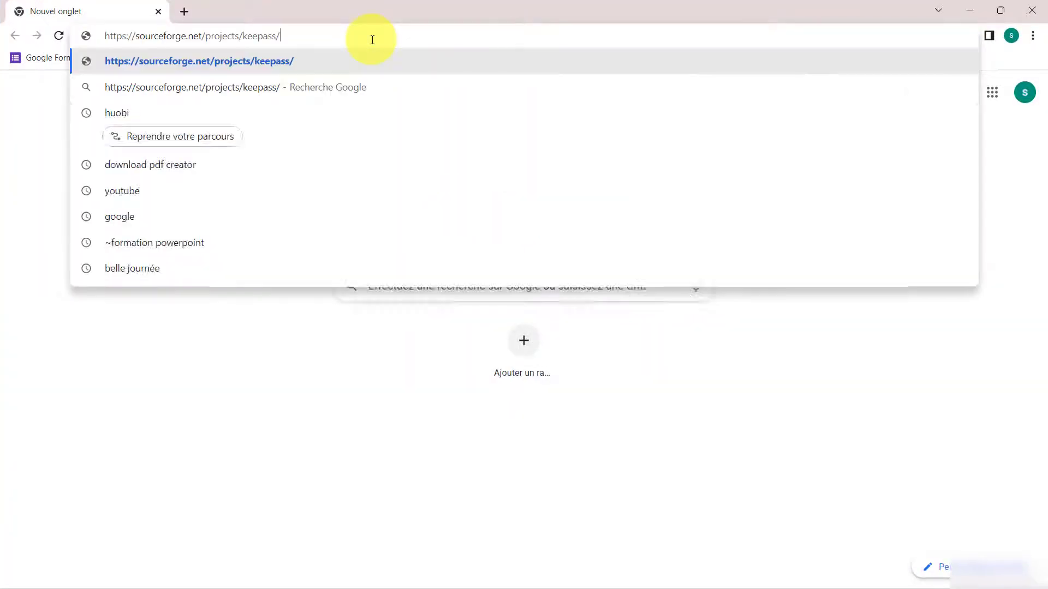
{"action": "key", "text": "Return"}
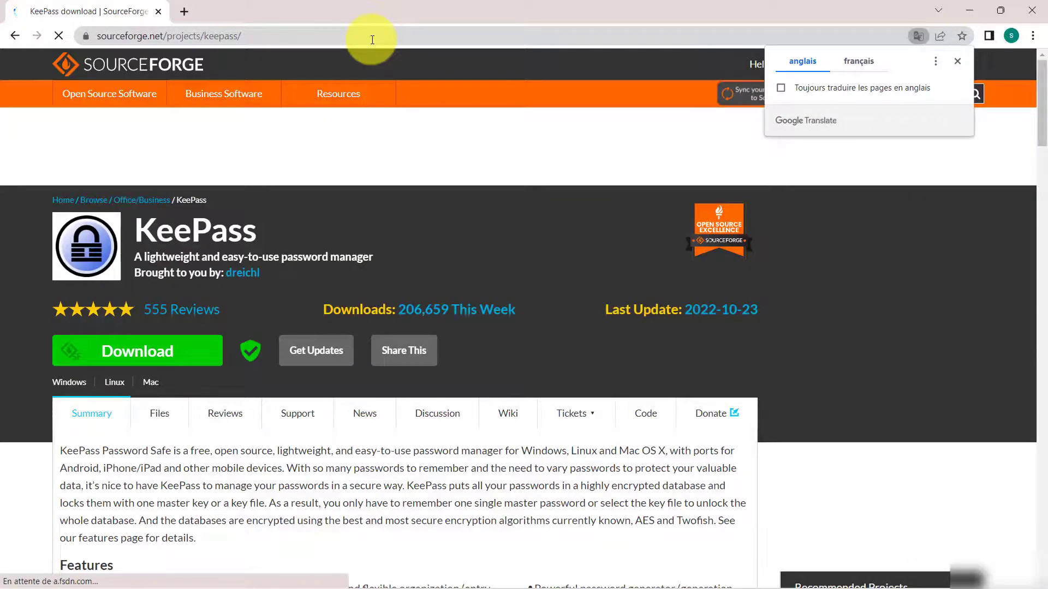
Download the KeePass installer from the SourceForge page and close the browser.
{"action": "left_click", "coordinate": [171, 354]}
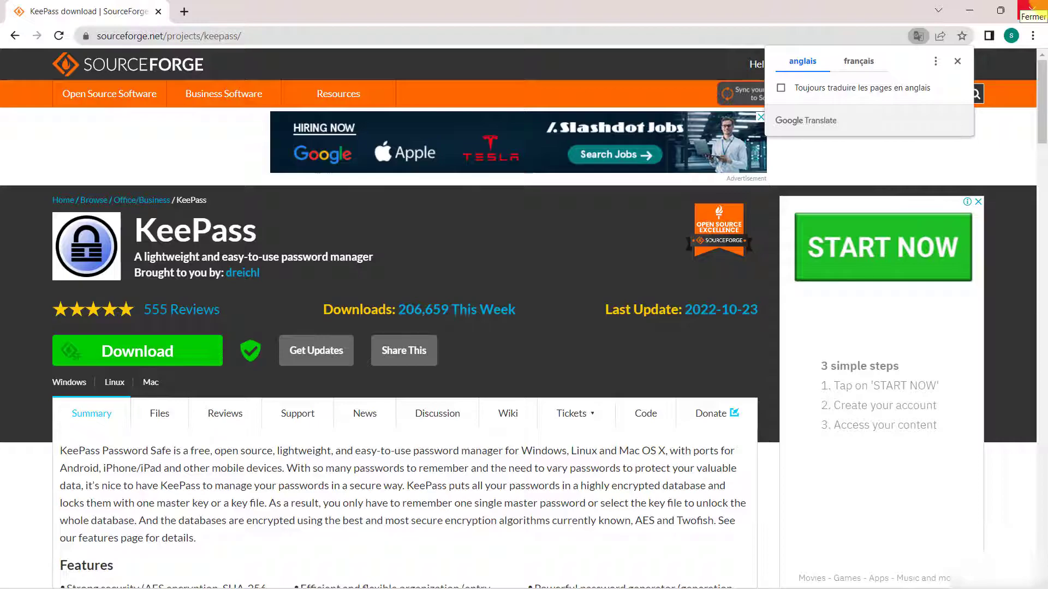
{"action": "left_click", "coordinate": [1033, 8]}
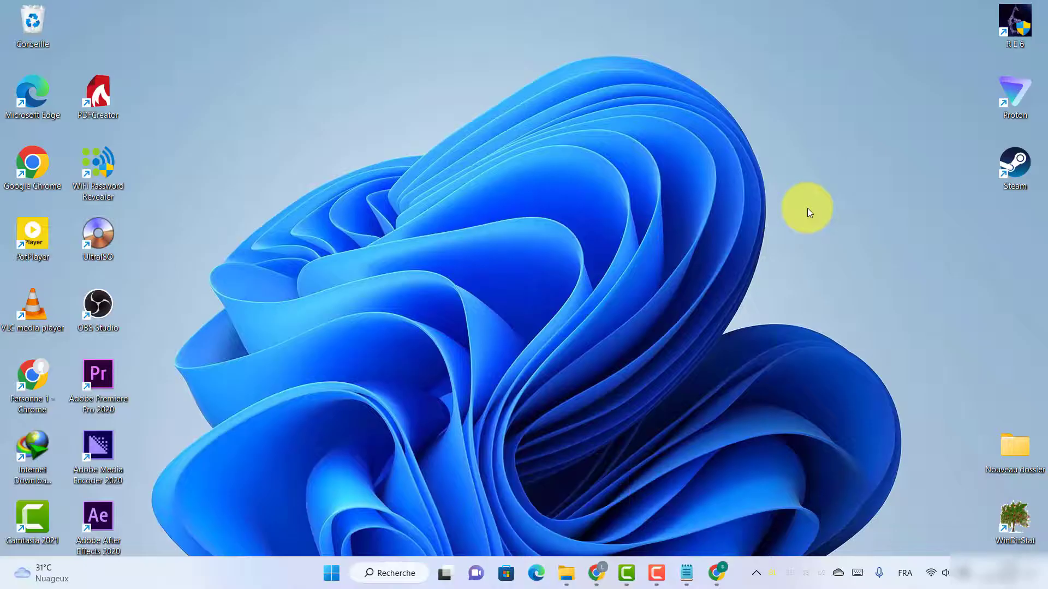
Launch the KeePass-2.16-Setup installer from the Téléchargements > Programs folder in File Explorer.
{"action": "left_click", "coordinate": [567, 573]}
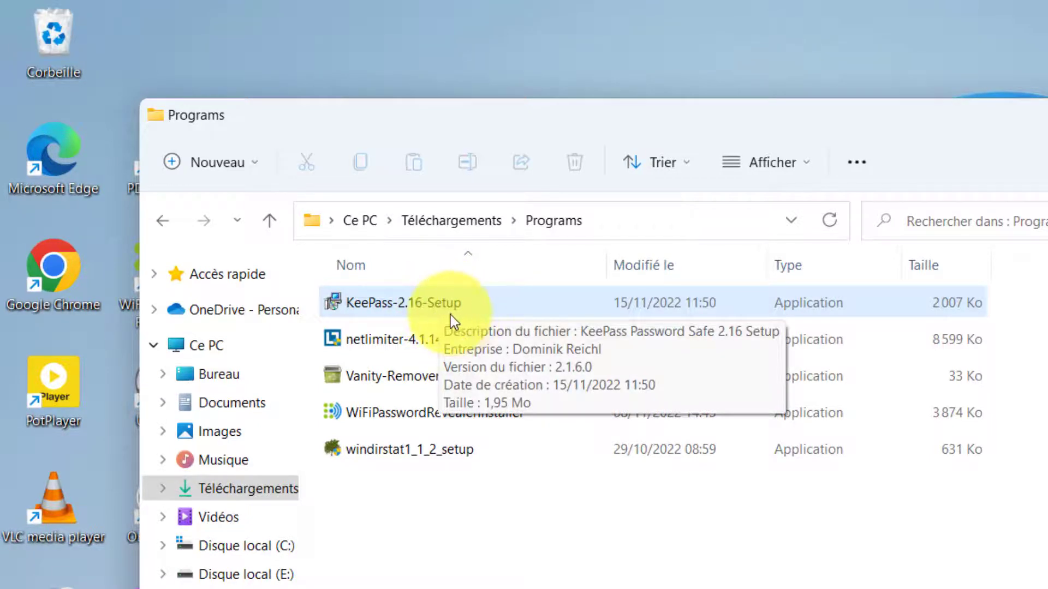
{"action": "left_click", "coordinate": [450, 313]}
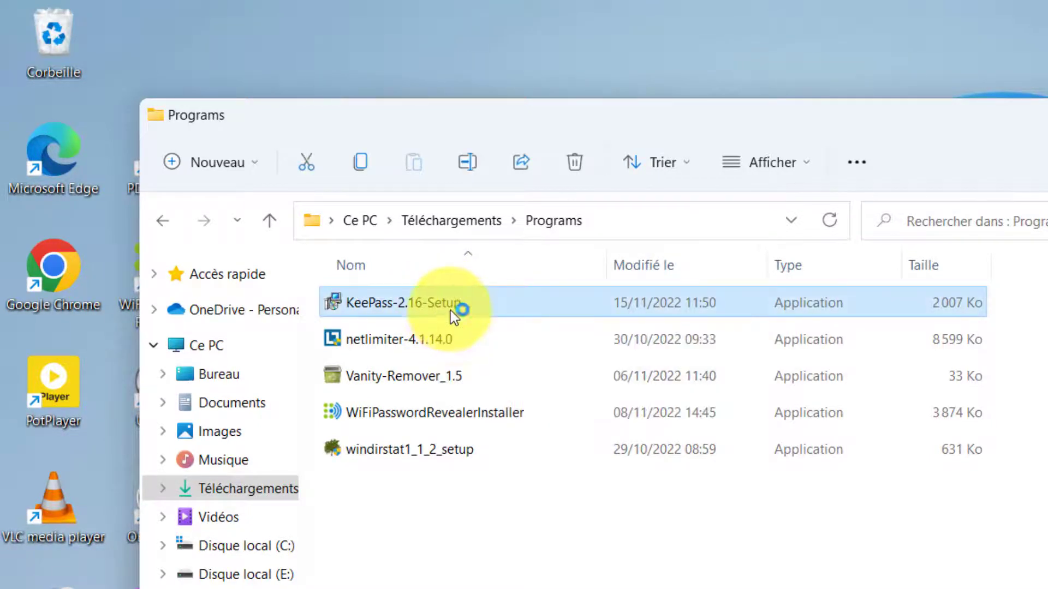
{"action": "double_click", "coordinate": [451, 310]}
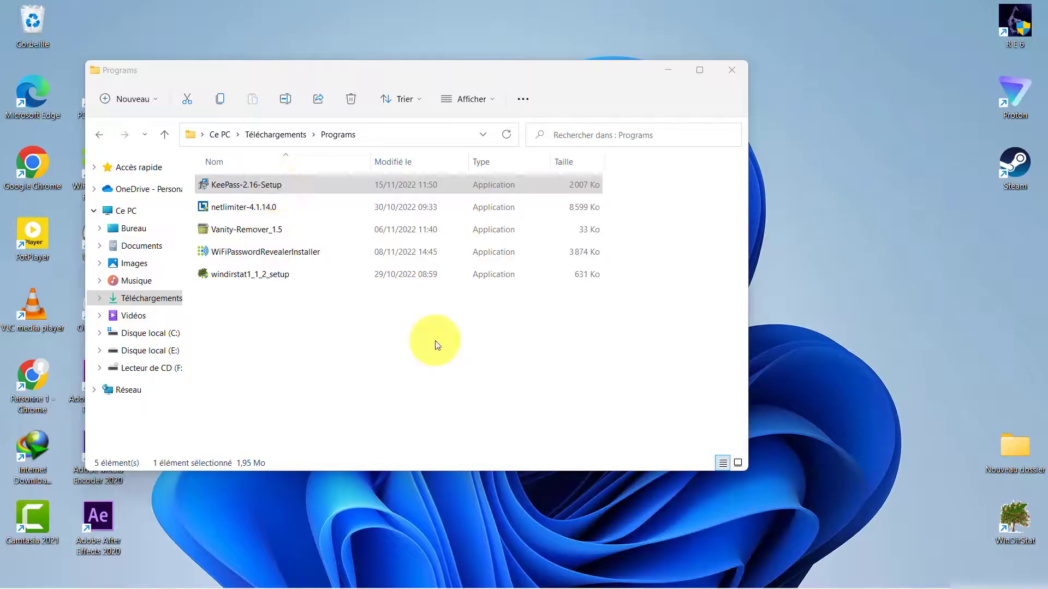
{"action": "left_click", "coordinate": [668, 70]}
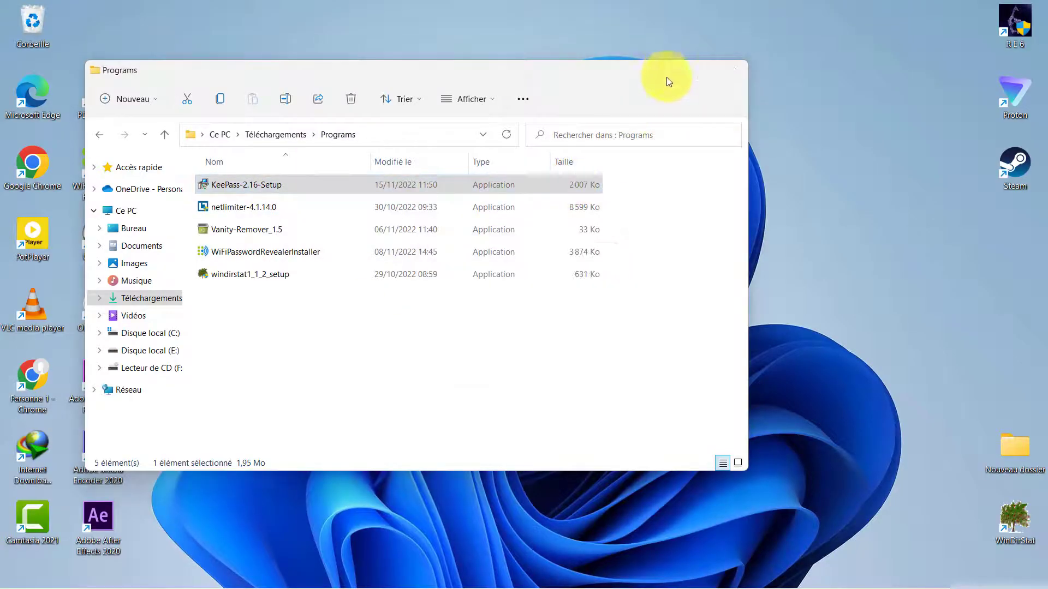
{"action": "left_click", "coordinate": [538, 331]}
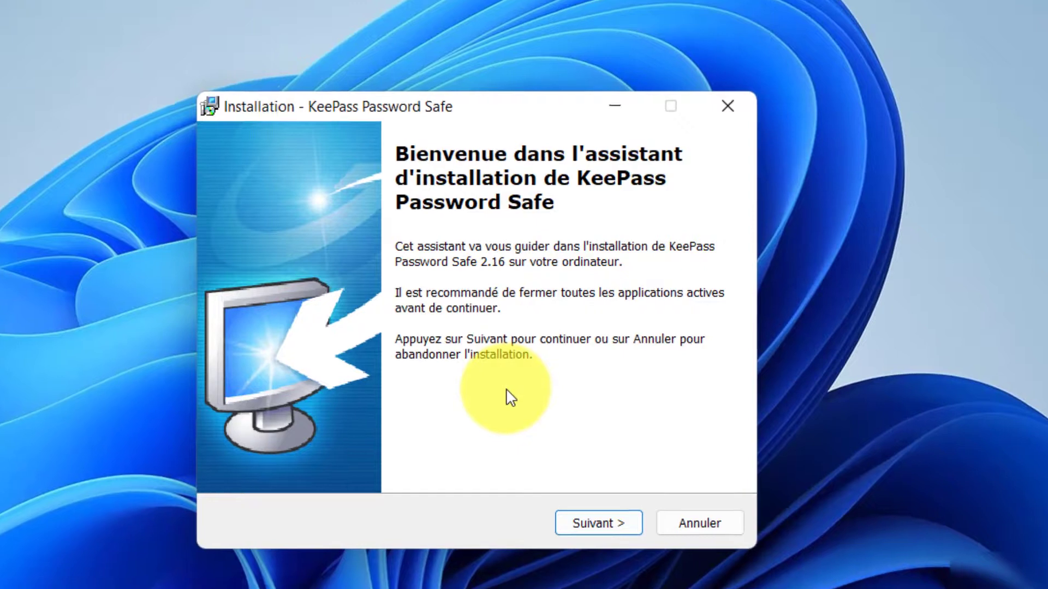
{"action": "left_click", "coordinate": [593, 524]}
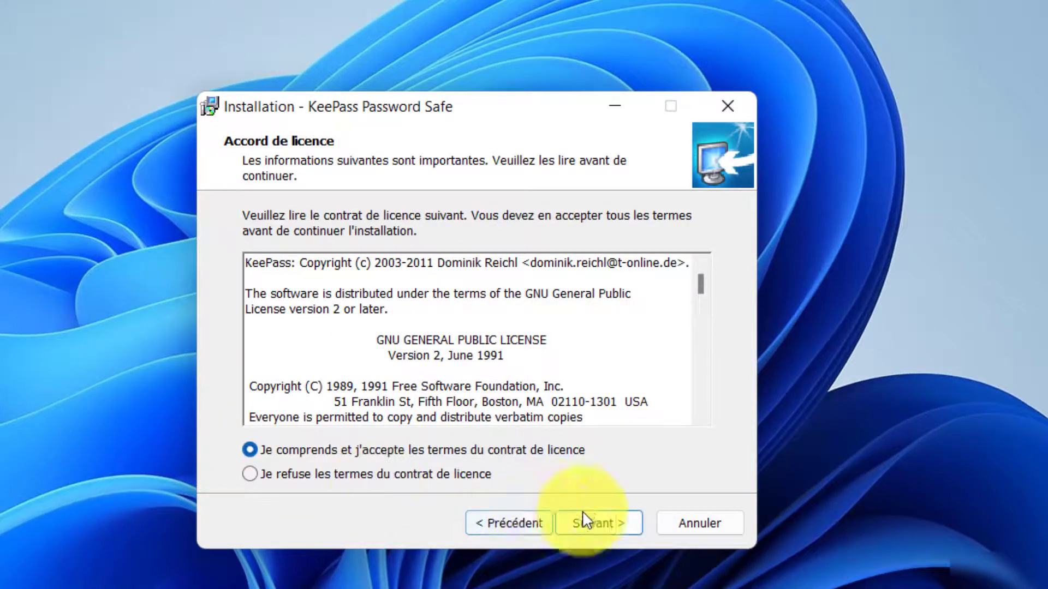
Accept the licence agreement and keep the full component installation.
{"action": "left_click", "coordinate": [604, 523]}
{"action": "left_click", "coordinate": [604, 523]}
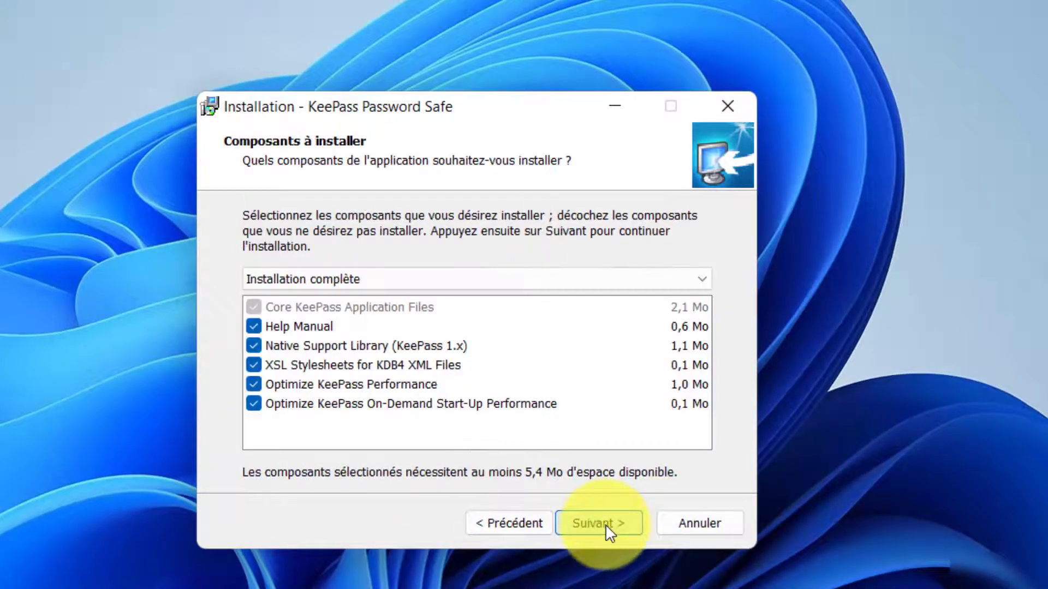
{"action": "left_click", "coordinate": [605, 524]}
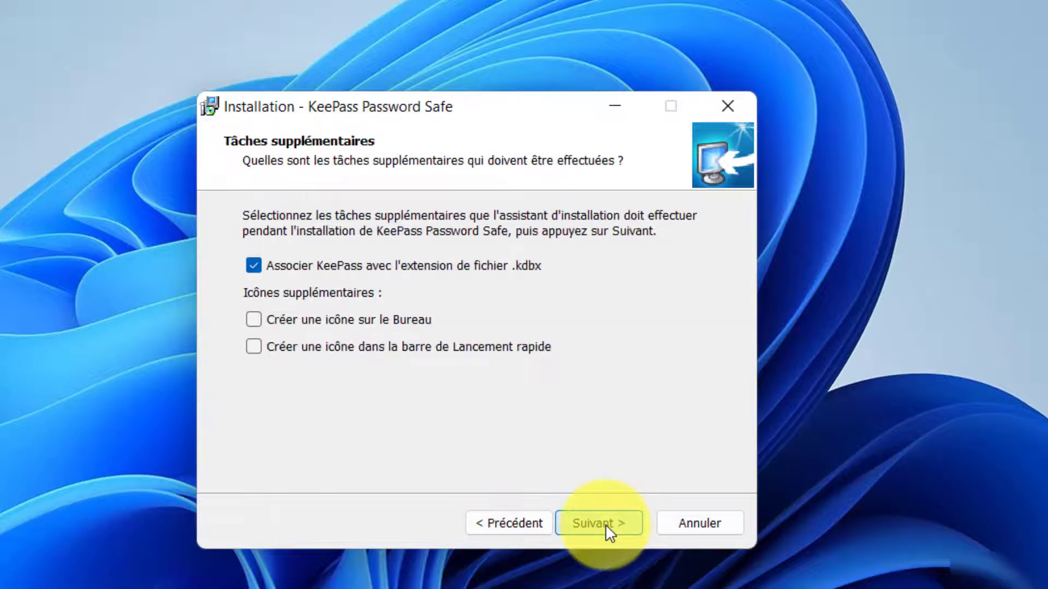
Enable the desktop icon option, run the installation and finish the wizard with KeePass launching.
{"action": "left_click", "coordinate": [254, 321]}
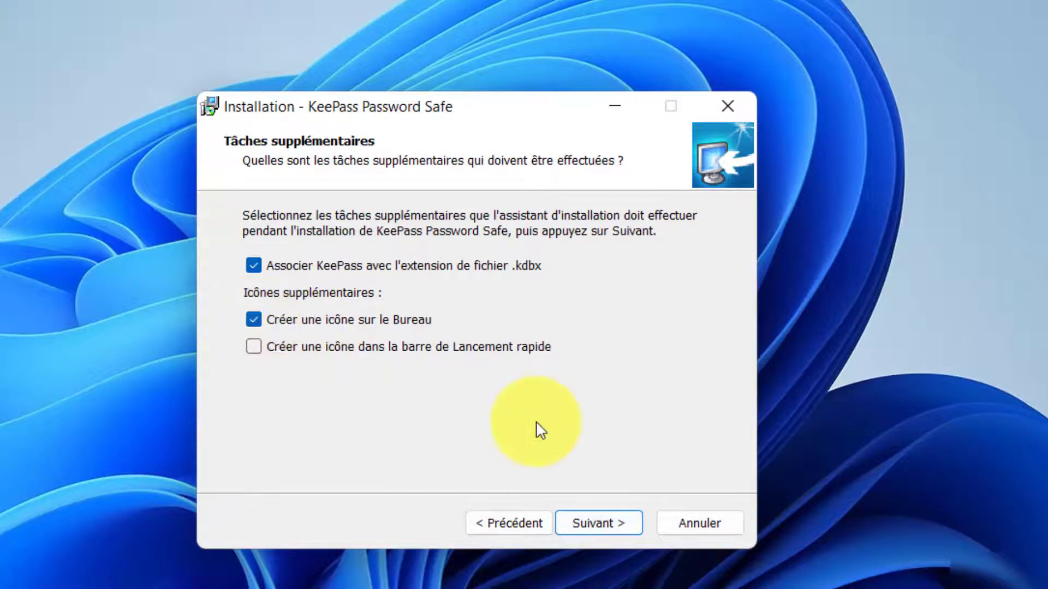
{"action": "left_click", "coordinate": [597, 523]}
{"action": "left_click", "coordinate": [599, 526]}
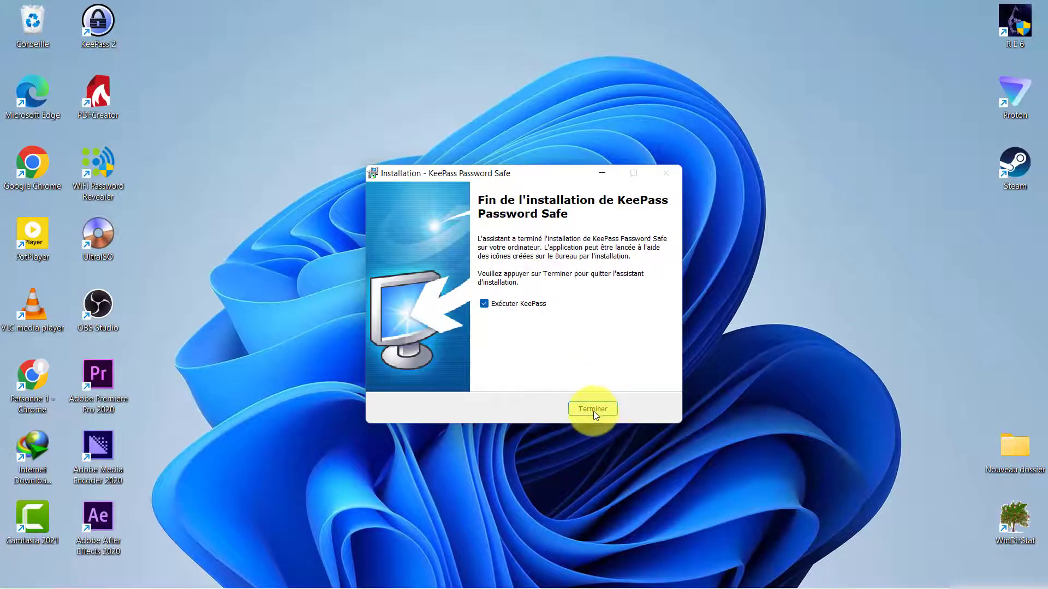
{"action": "left_click", "coordinate": [594, 410]}
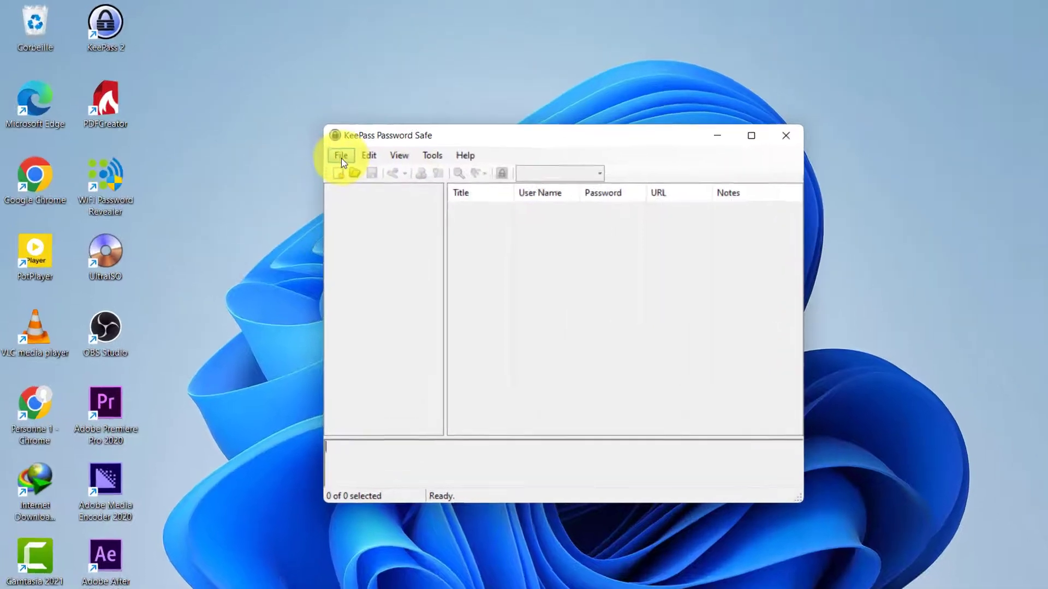
Create a new password database named Pass on the local disk E:.
{"action": "left_click", "coordinate": [317, 144]}
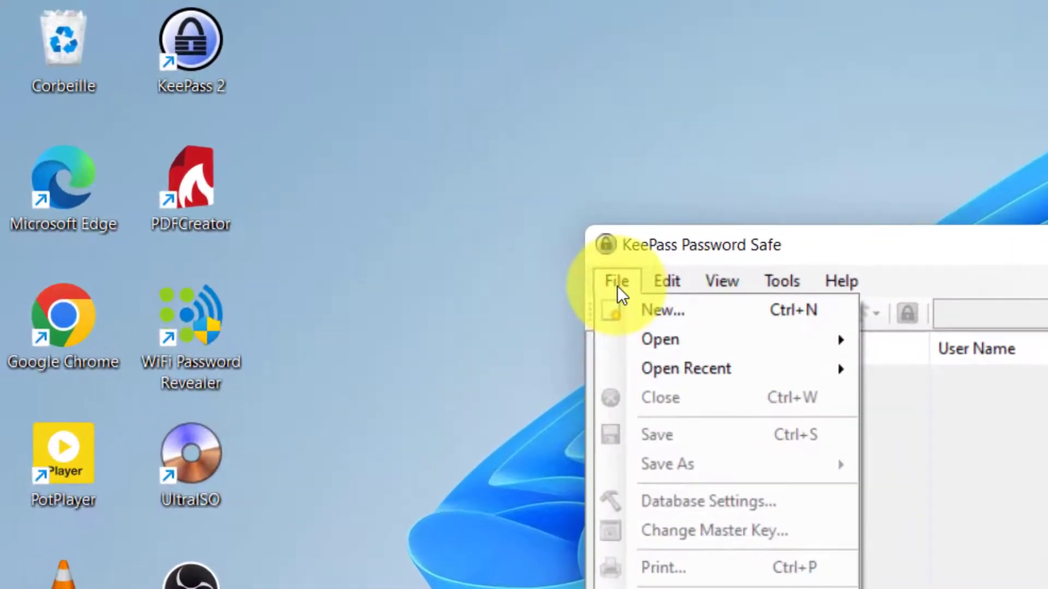
{"action": "left_click", "coordinate": [722, 317]}
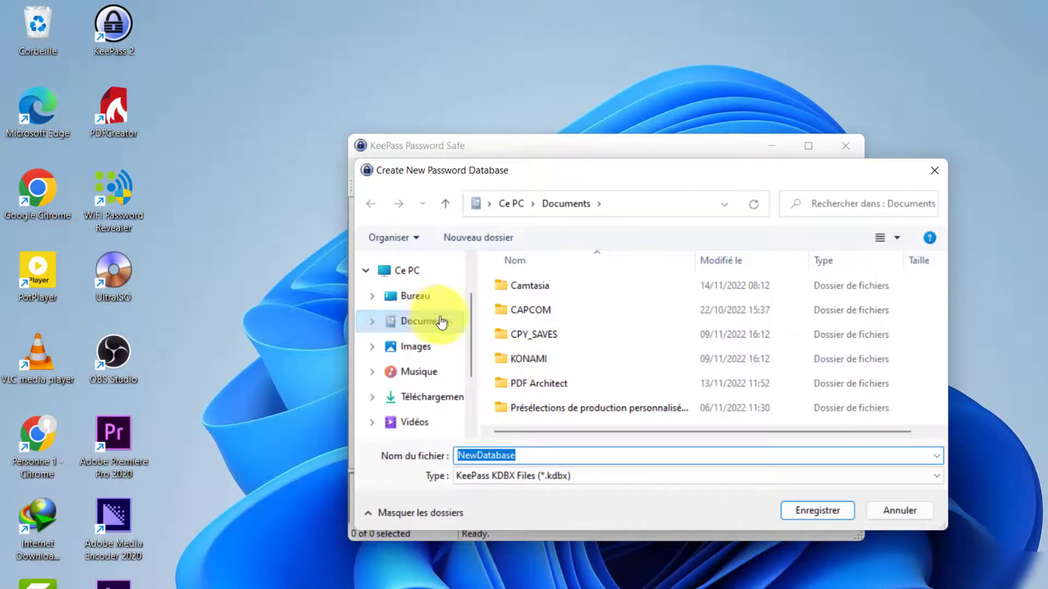
{"action": "left_click_drag", "start_coordinate": [468, 341], "coordinate": [469, 390]}
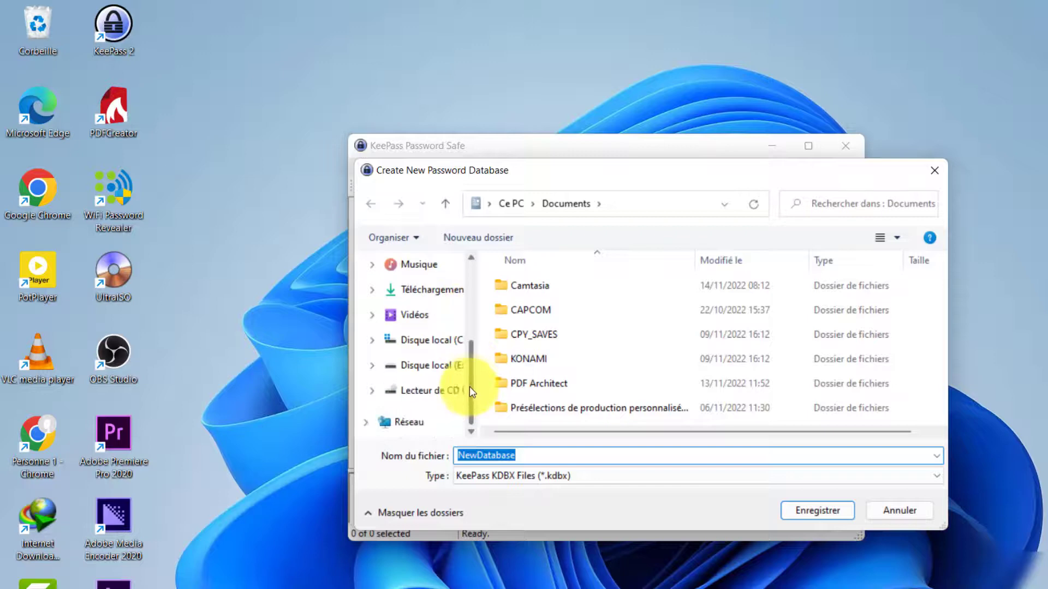
{"action": "left_click", "coordinate": [444, 372]}
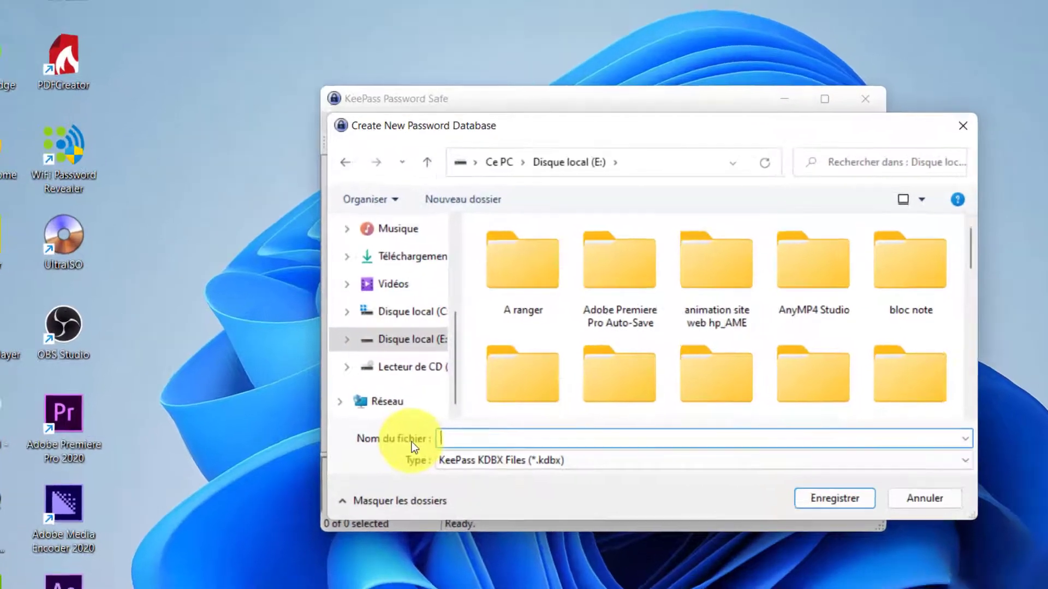
{"action": "type", "text": "Pass"}
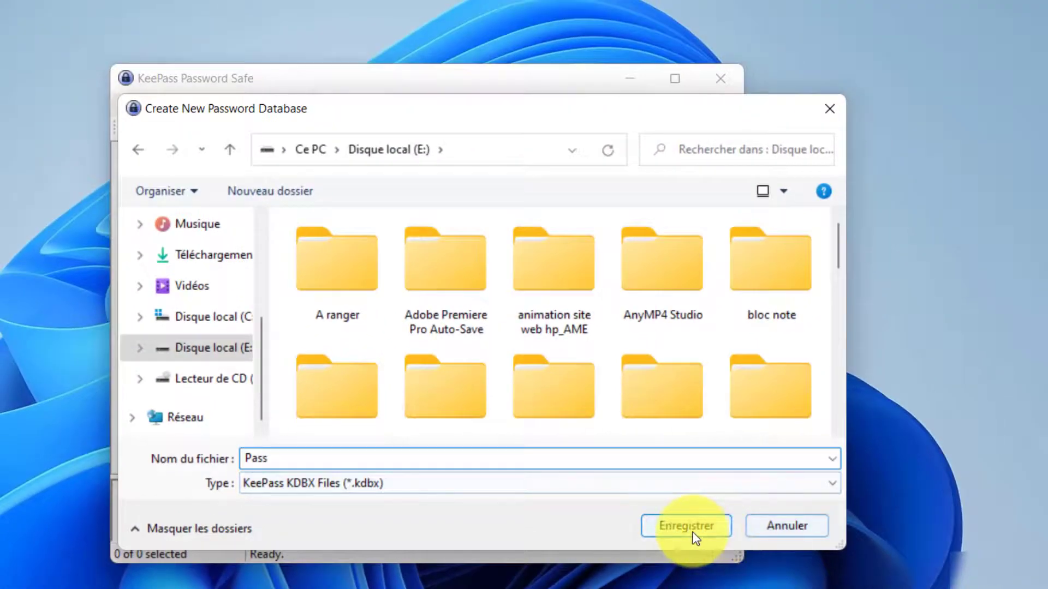
{"action": "left_click", "coordinate": [692, 530]}
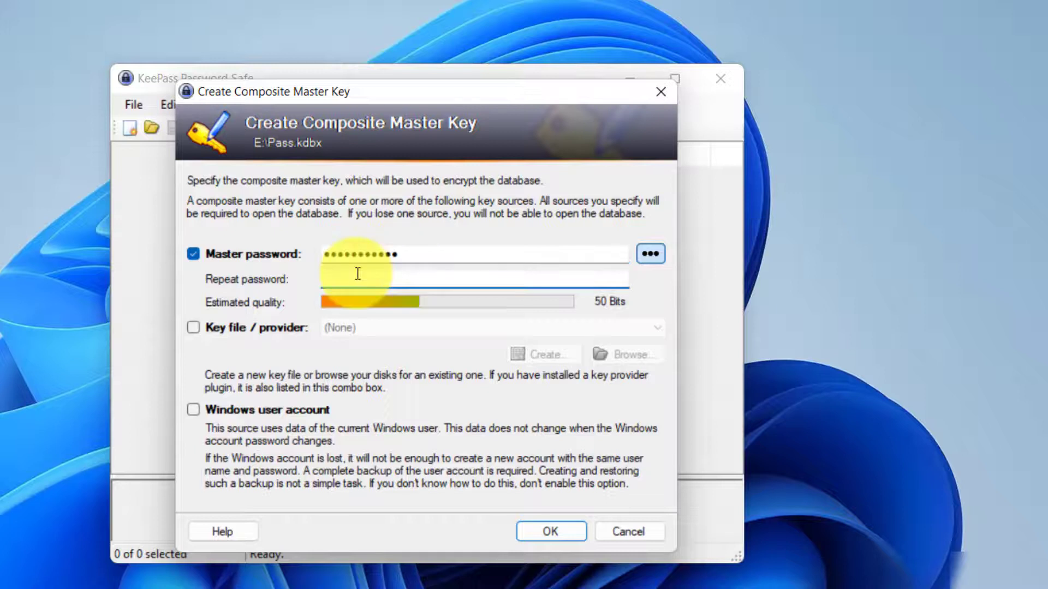
Enter and repeat the database master password, toggle its visibility to check it, and confirm the master key.
{"action": "type", "text": "••••••••••••"}
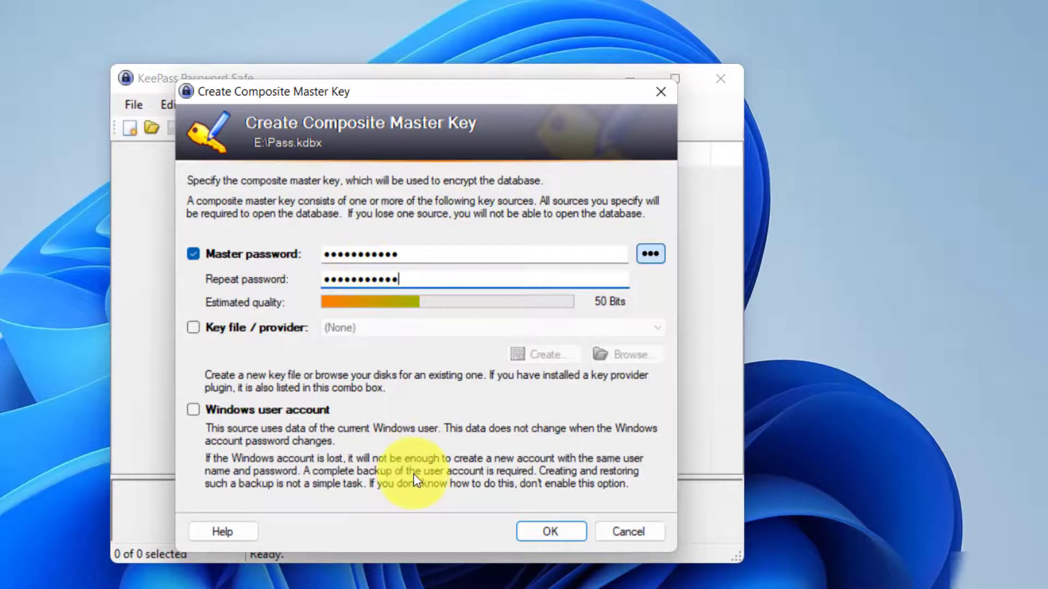
{"action": "left_click", "coordinate": [651, 253]}
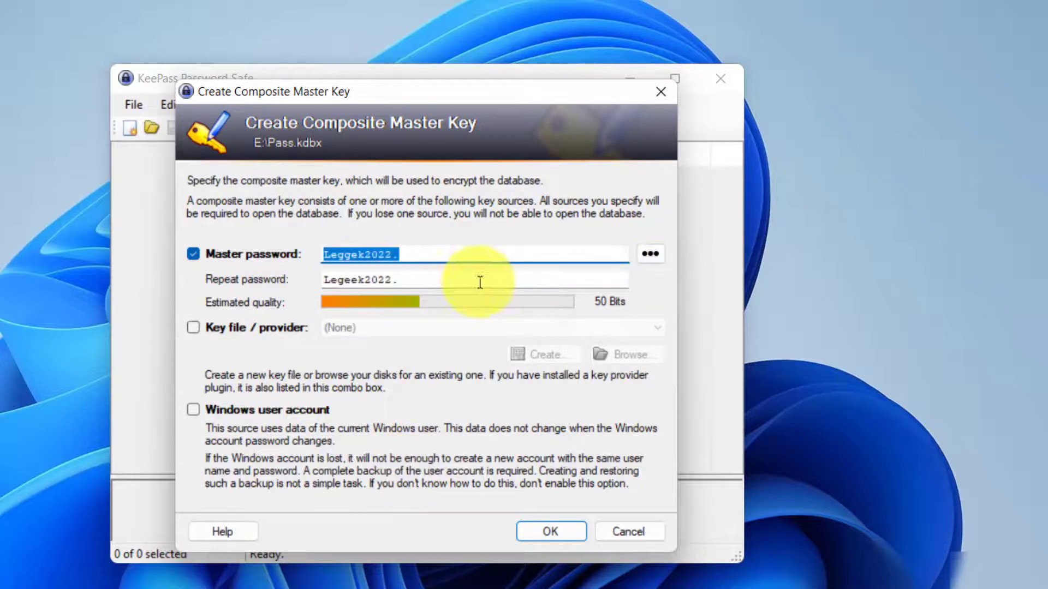
{"action": "left_click", "coordinate": [431, 282]}
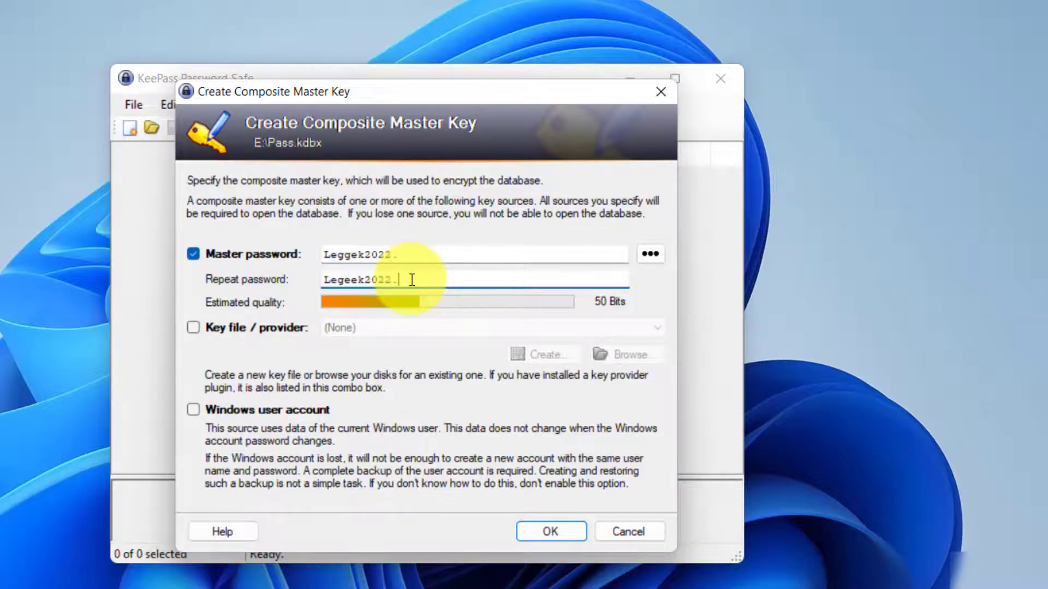
{"action": "left_click", "coordinate": [660, 254]}
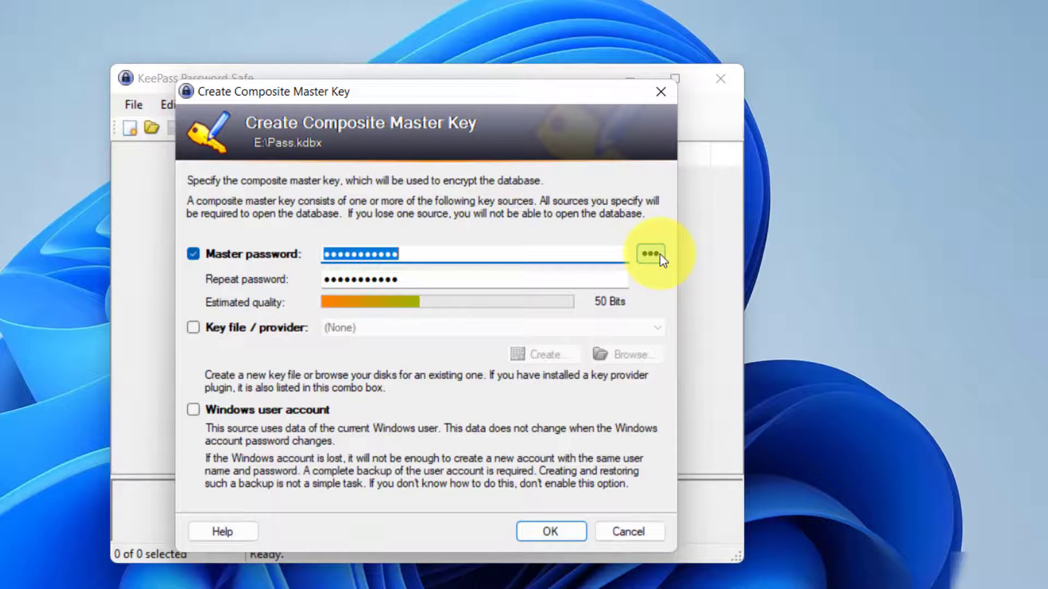
{"action": "left_click", "coordinate": [660, 254]}
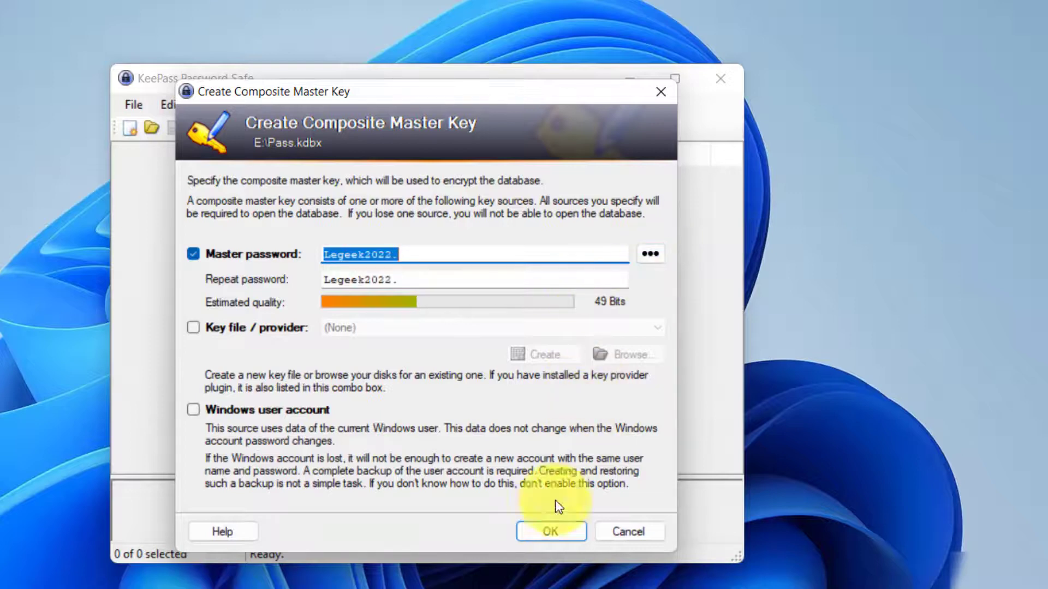
{"action": "left_click", "coordinate": [552, 532]}
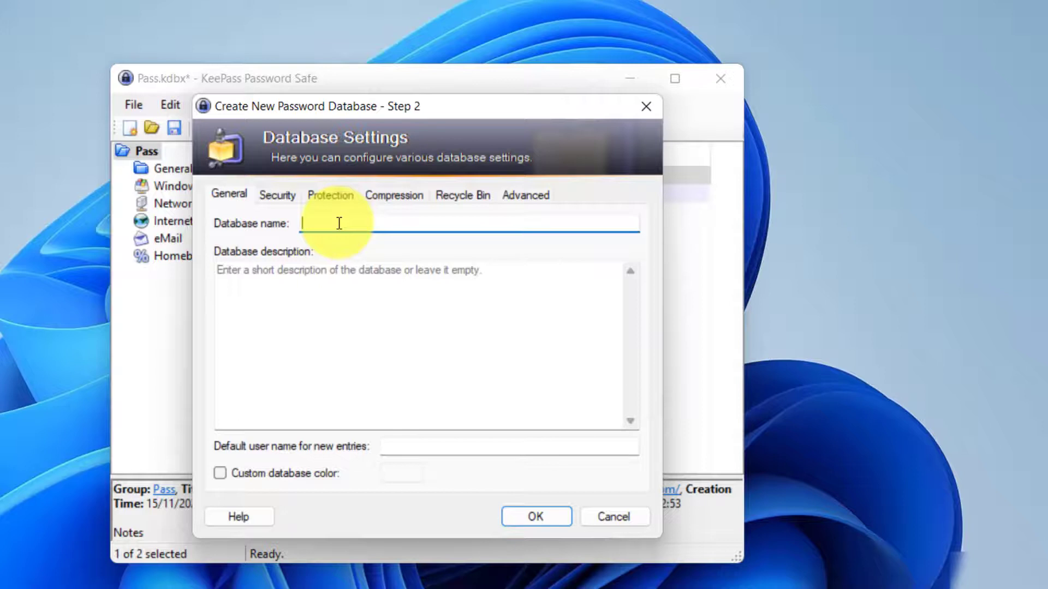
Name the database Legeek in the database settings and confirm.
{"action": "type", "text": "Legeek"}
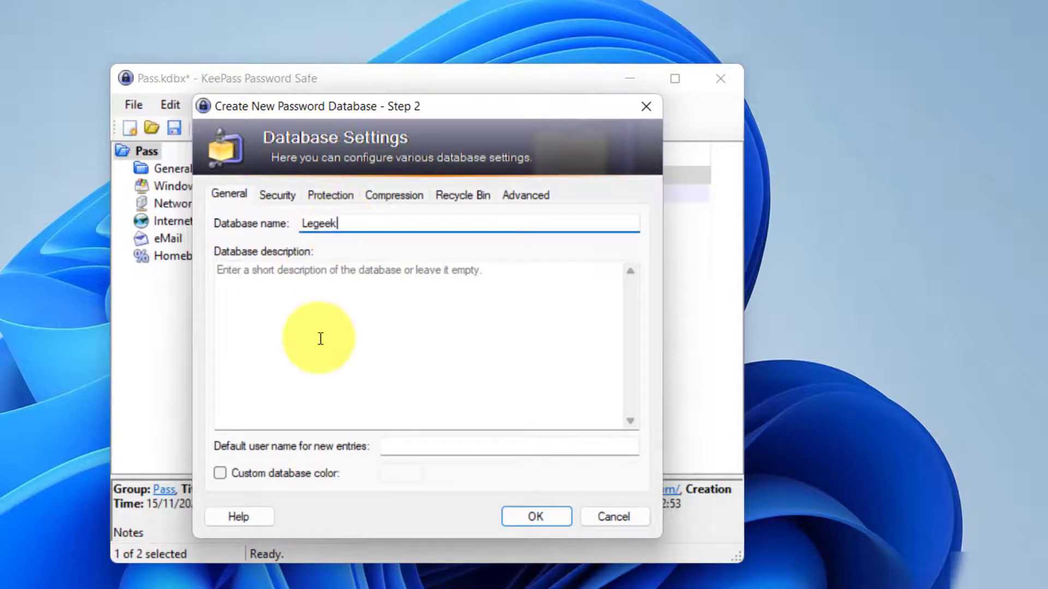
{"action": "left_click", "coordinate": [524, 523]}
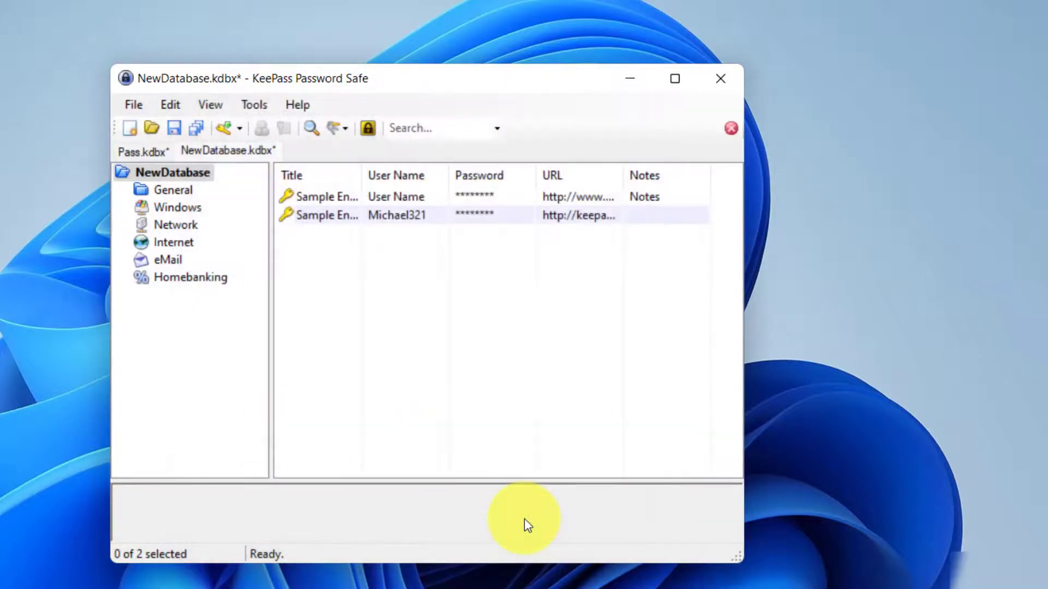
Edit the first sample entry, setting its title to Leggek and user name to geek01, and save it.
{"action": "left_click", "coordinate": [305, 196]}
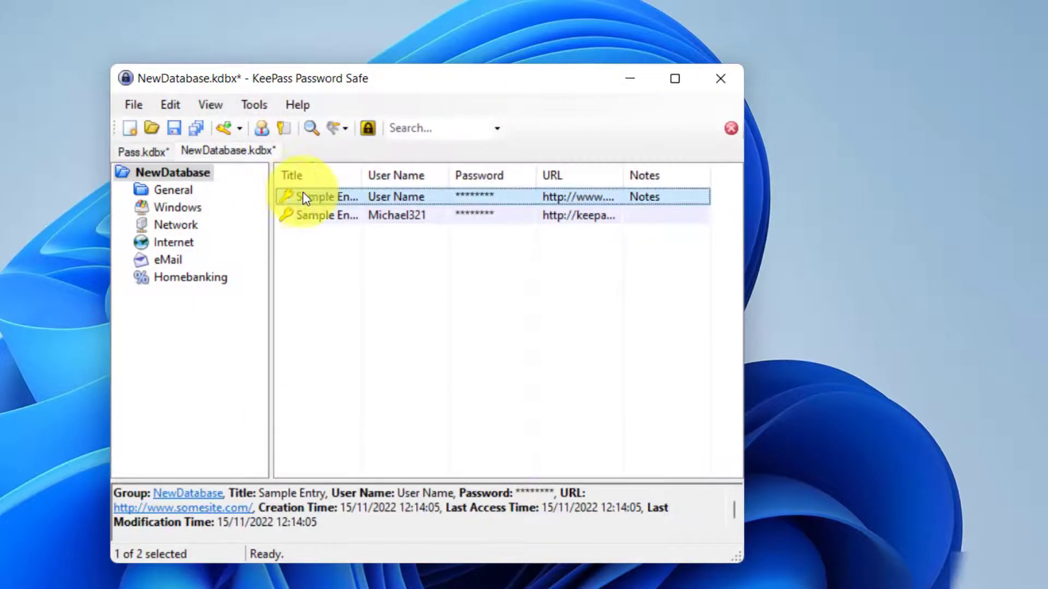
{"action": "double_click", "coordinate": [325, 198]}
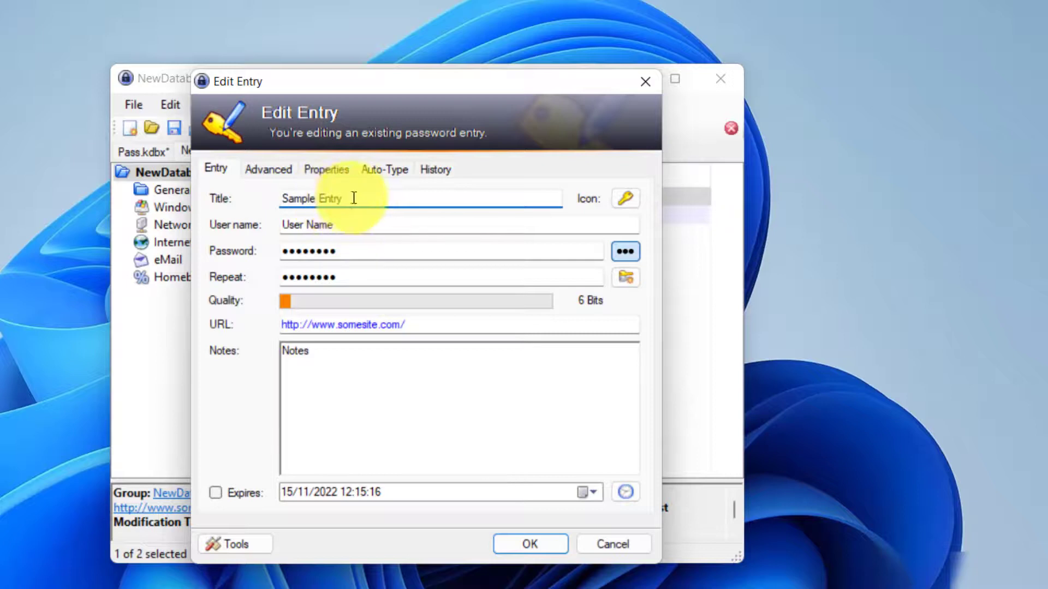
{"action": "key", "text": "Delete"}
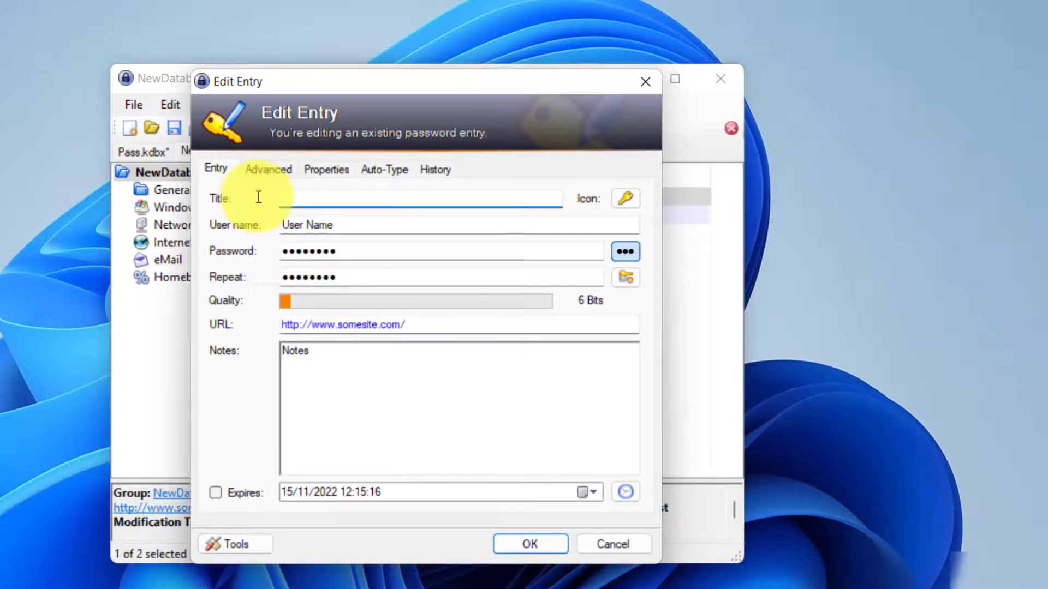
{"action": "type", "text": "Leggek"}
{"action": "left_click", "coordinate": [354, 229]}
{"action": "key", "text": "BackSpace"}
{"action": "key", "text": "BackSpace"}
{"action": "key", "text": "BackSpace"}
{"action": "key", "text": "BackSpace"}
{"action": "key", "text": "BackSpace"}
{"action": "key", "text": "BackSpace"}
{"action": "key", "text": "BackSpace"}
{"action": "key", "text": "BackSpace"}
{"action": "key", "text": "BackSpace"}
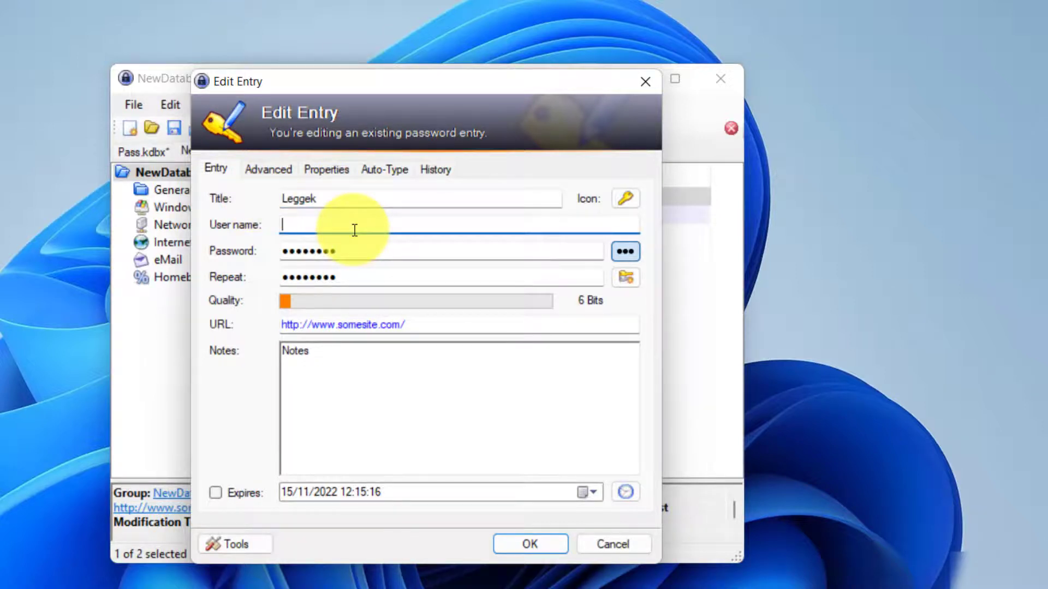
{"action": "type", "text": "geek01"}
{"action": "left_click", "coordinate": [626, 251]}
{"action": "left_click", "coordinate": [391, 253]}
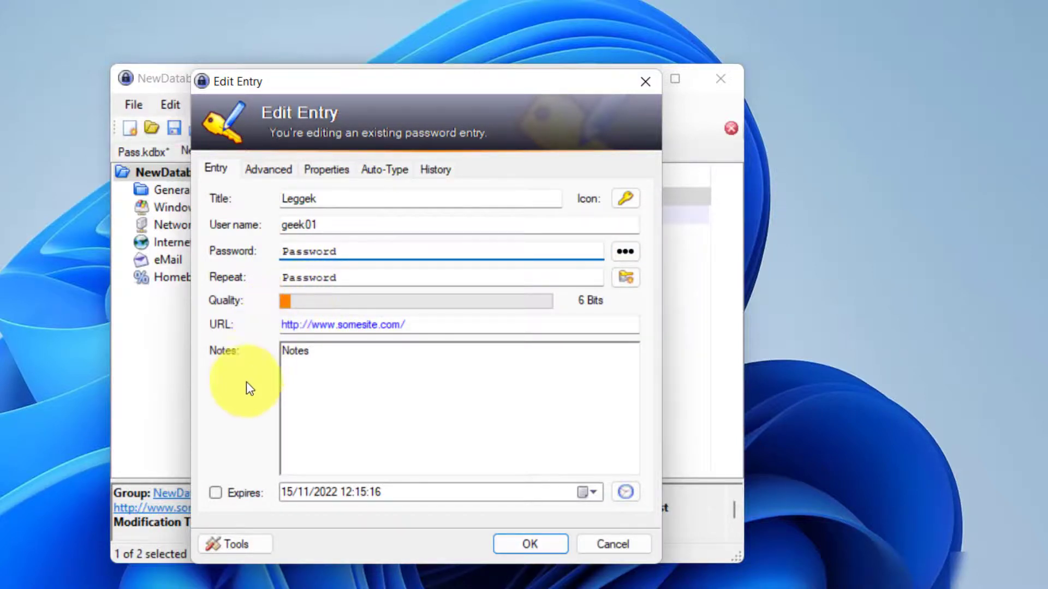
{"action": "key", "text": "Return"}
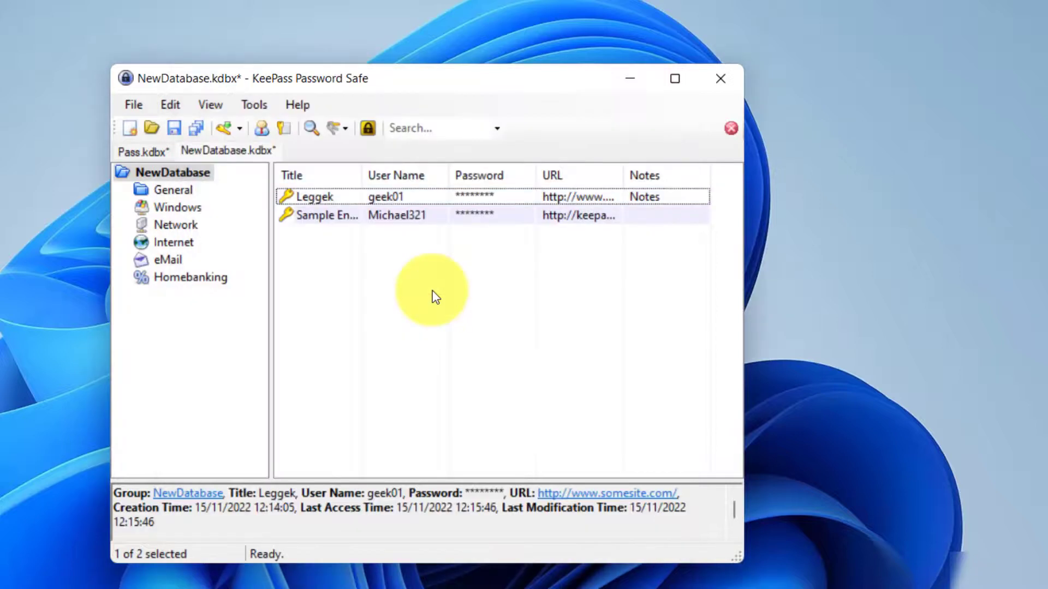
Close KeePass, saving the changes to both Pass.kdbx and NewDatabase.kdbx.
{"action": "left_click", "coordinate": [435, 297]}
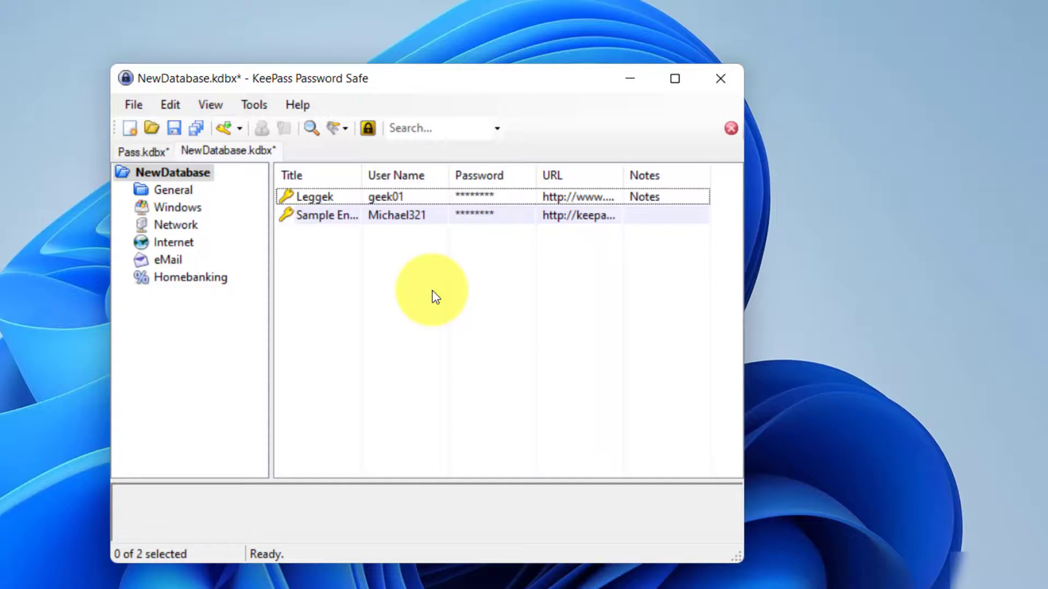
{"action": "left_click", "coordinate": [732, 77]}
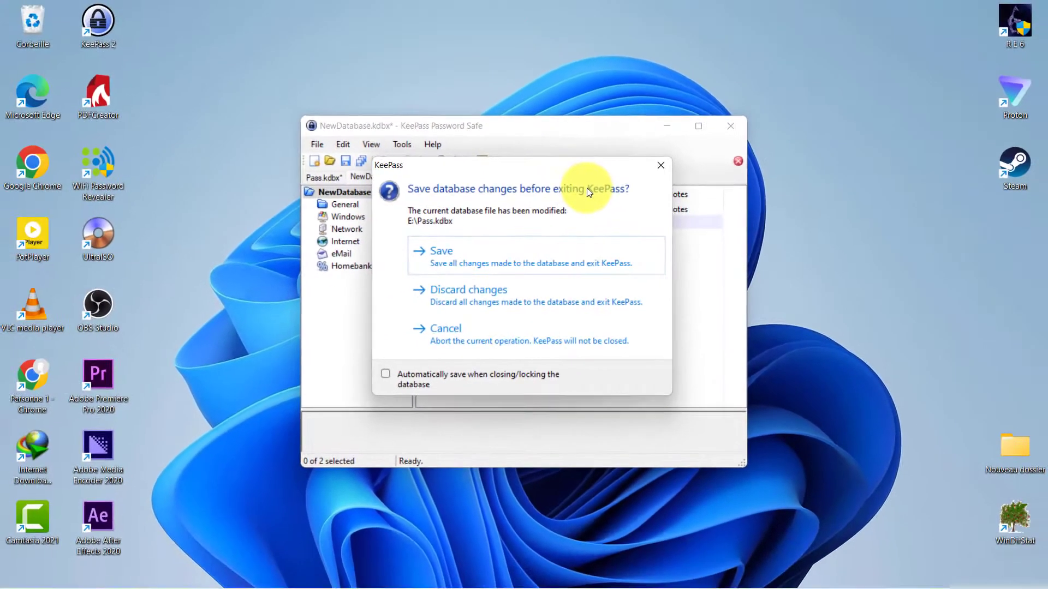
{"action": "left_click", "coordinate": [509, 256]}
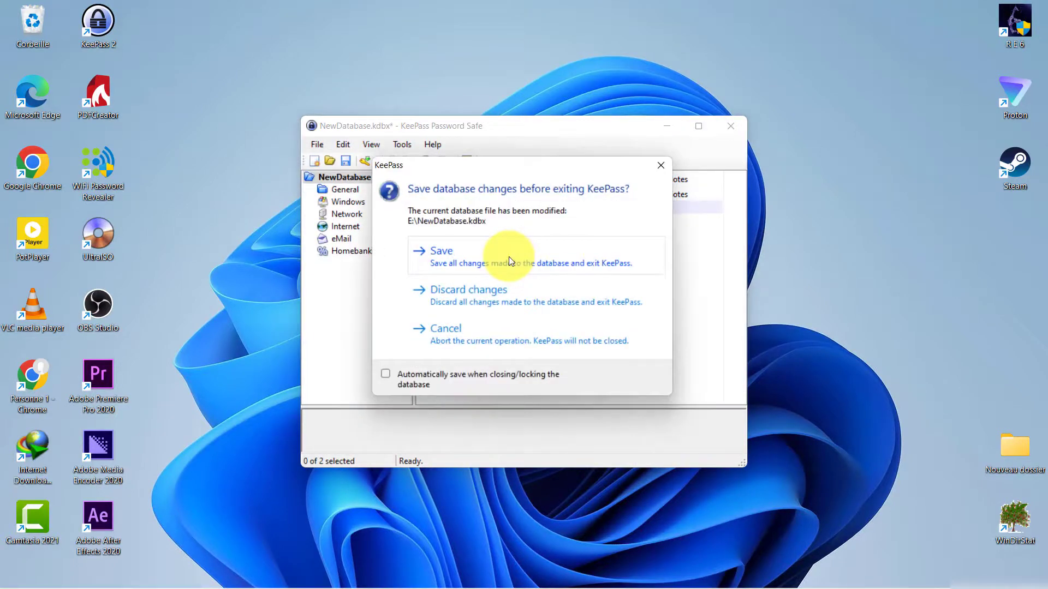
{"action": "left_click", "coordinate": [503, 264]}
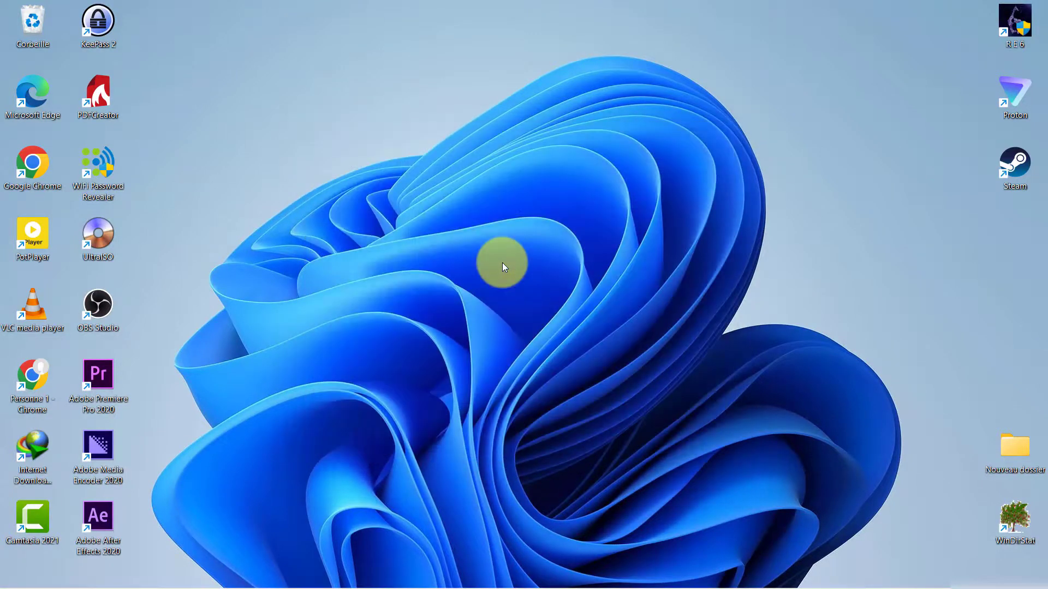
Relaunch KeePass, unlock NewDatabase.kdbx with the master password, and close it again.
{"action": "double_click", "coordinate": [113, 16]}
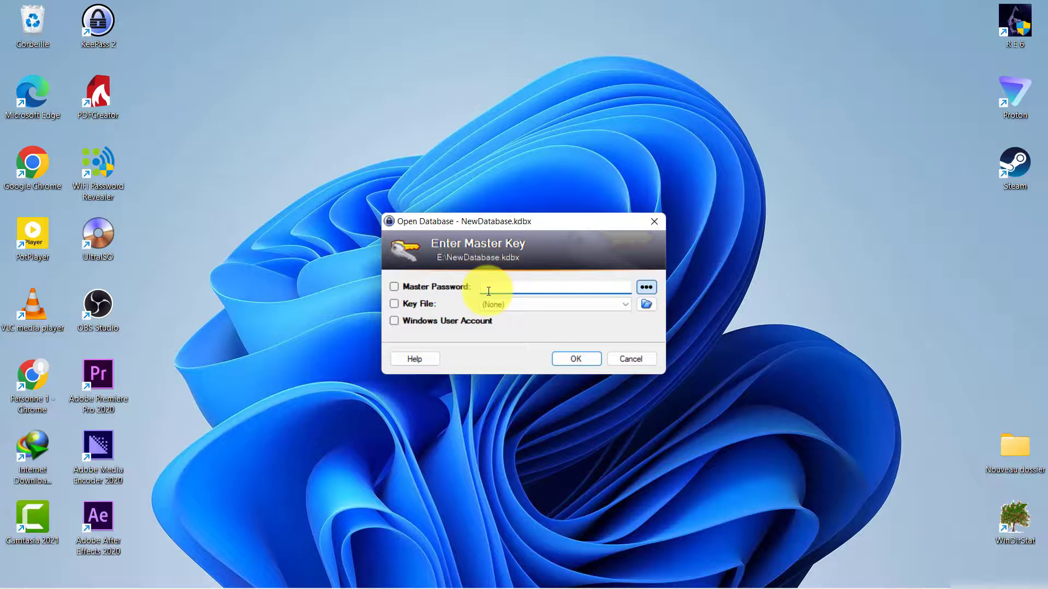
{"action": "type", "text": "••••••••••"}
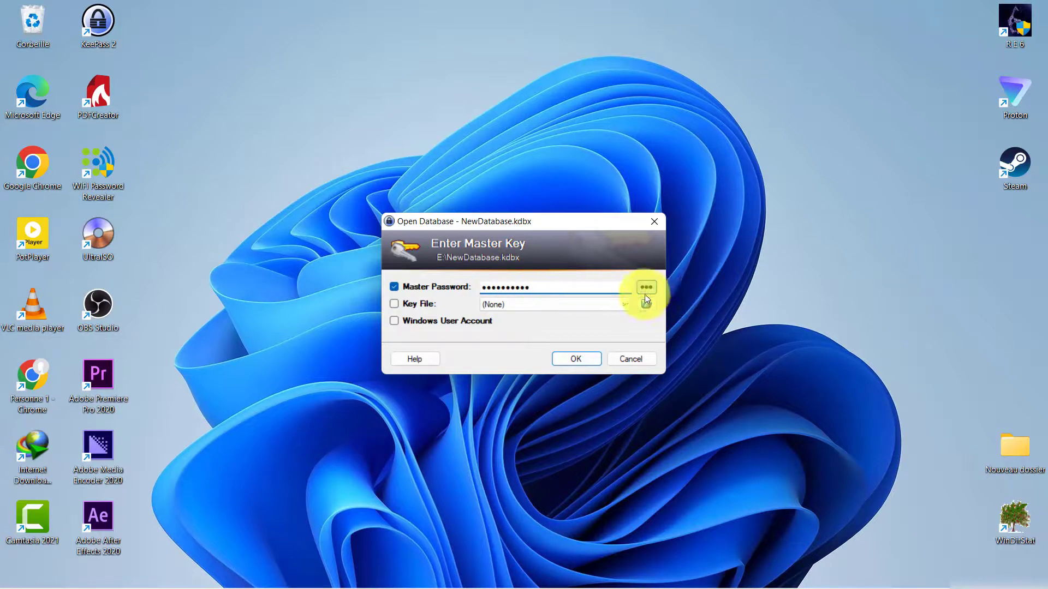
{"action": "left_click", "coordinate": [658, 279]}
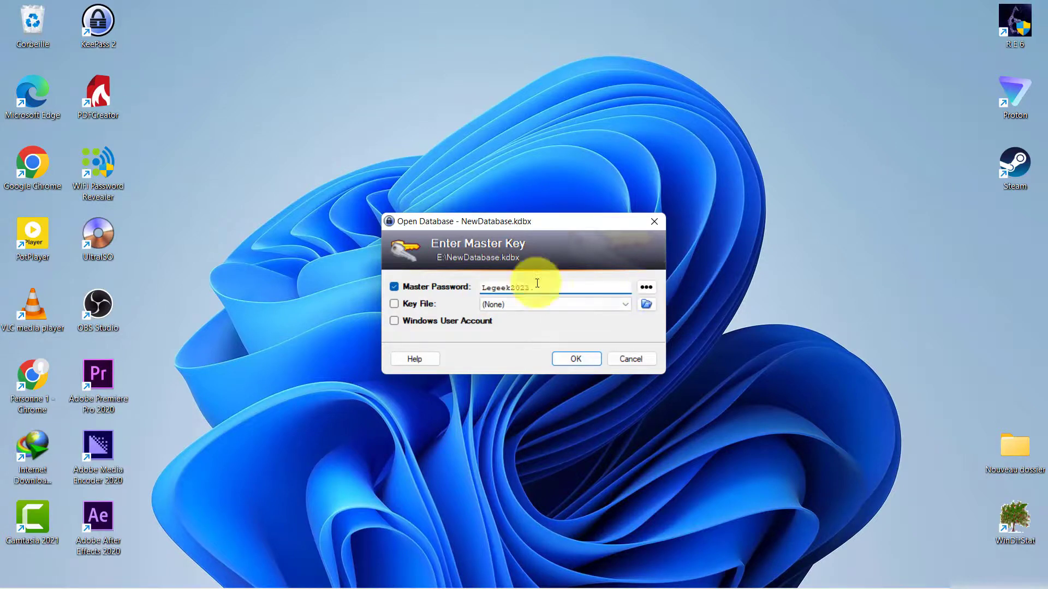
{"action": "left_click", "coordinate": [584, 355]}
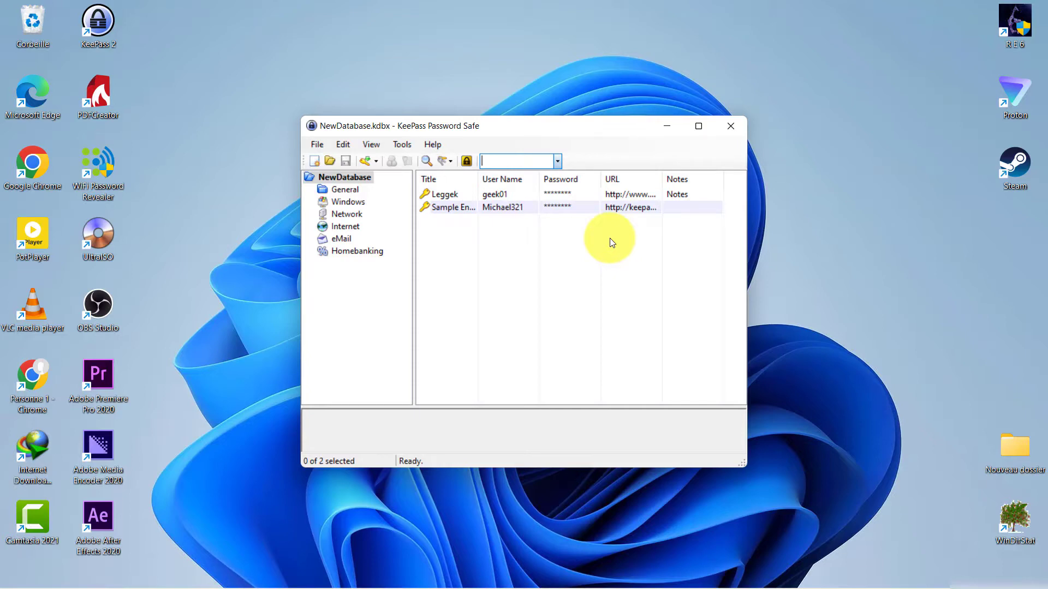
{"action": "left_click", "coordinate": [730, 126]}
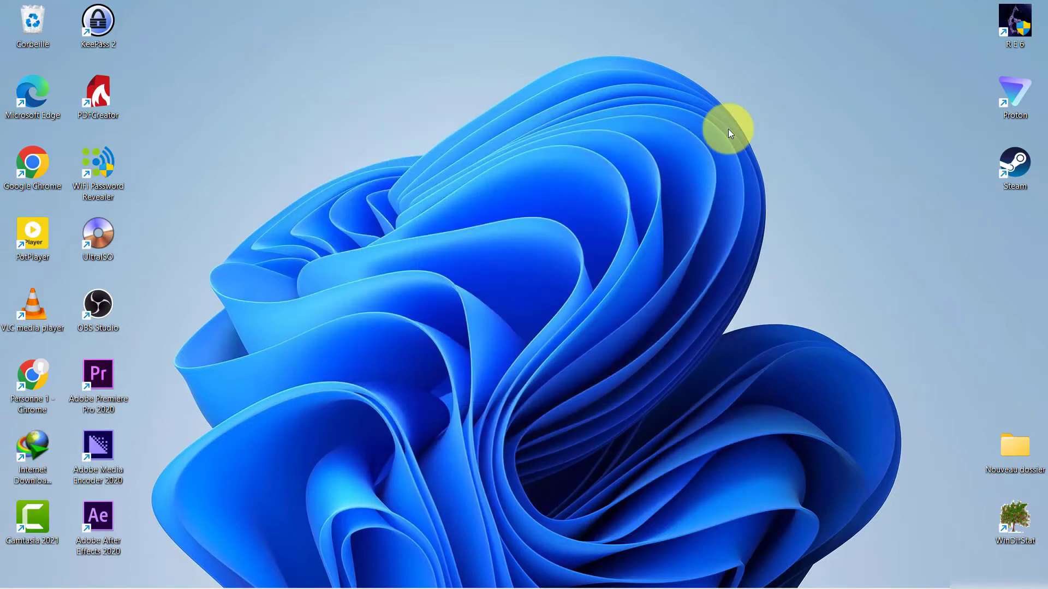